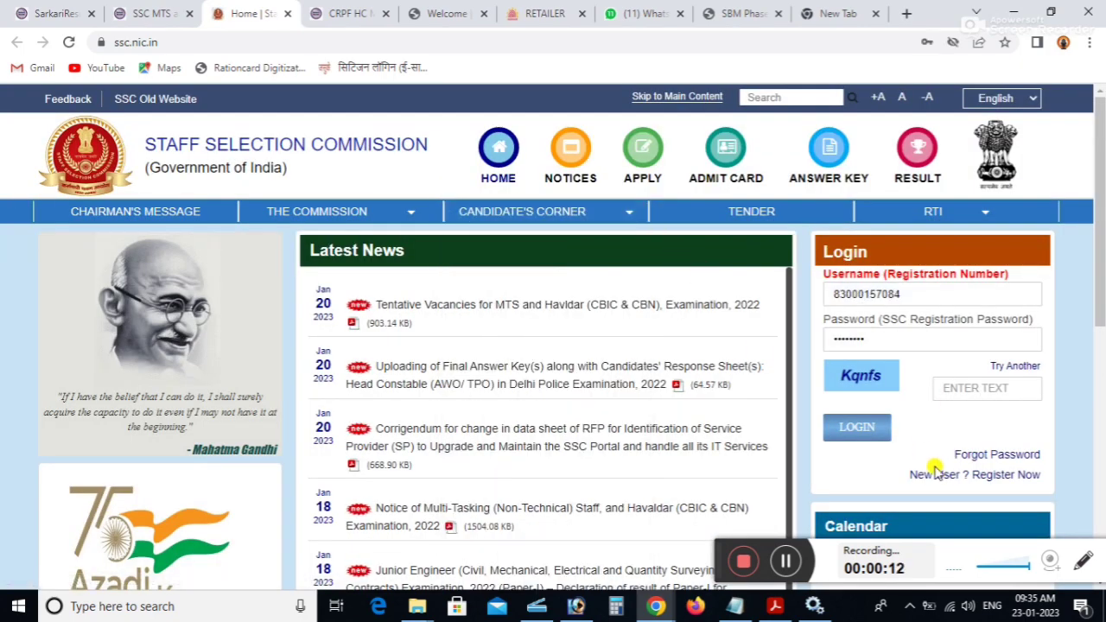
# Step: Open the new user registration form, set Do you have Aadhaar to Yes, and enter the Aadhaar number with its verification
pyautogui.click(933, 480)
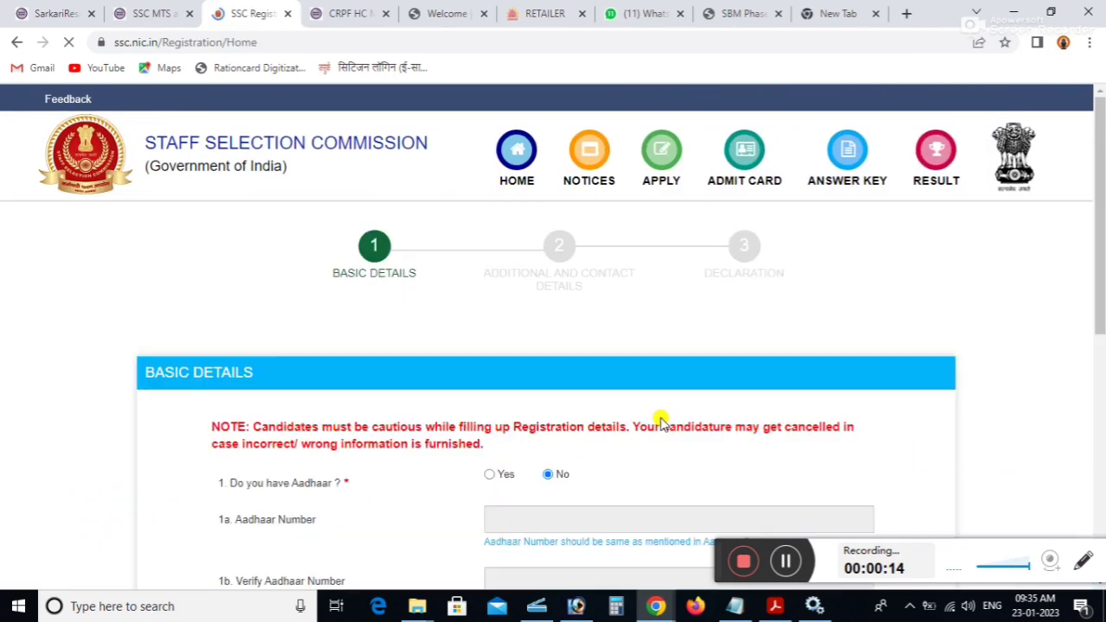
pyautogui.moveTo(1101, 181); pyautogui.dragTo(1101, 261)
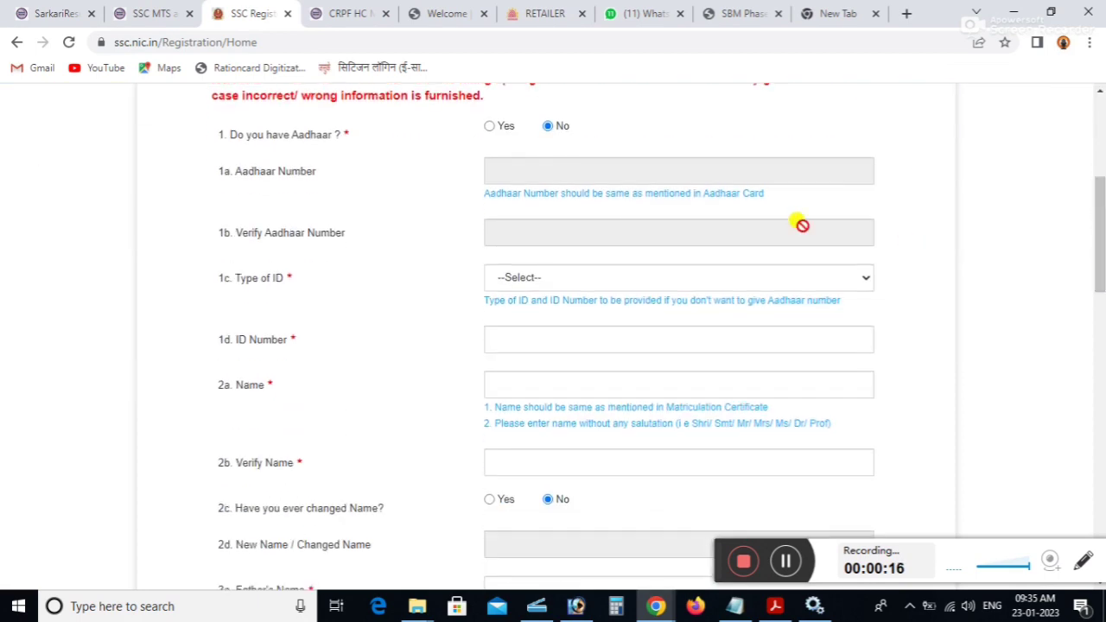
pyautogui.click(489, 127)
pyautogui.click(518, 168)
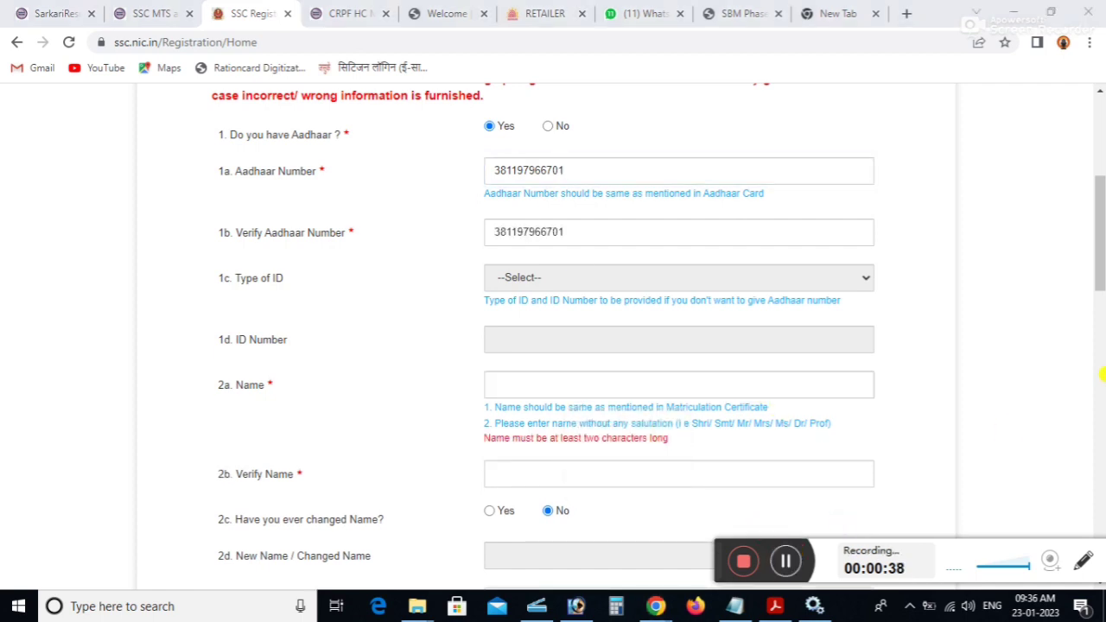
# Step: Review the candidate name, father's name, mother's name and date of birth fields together with their verification fields
pyautogui.click(1102, 373)
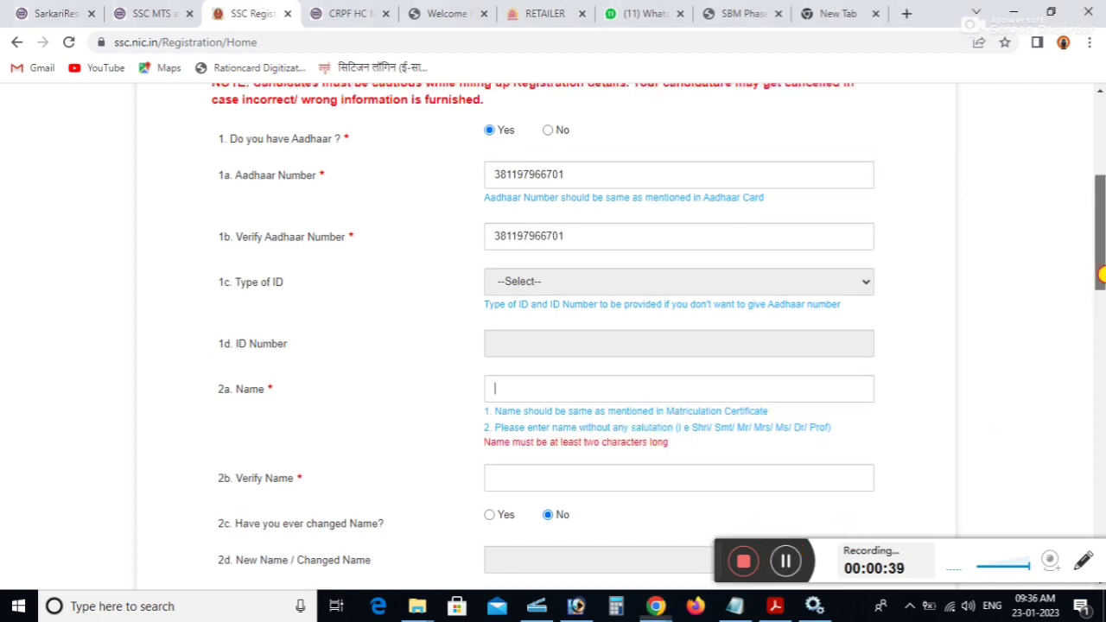
pyautogui.scroll(-2, 864, 345)
pyautogui.click(572, 242)
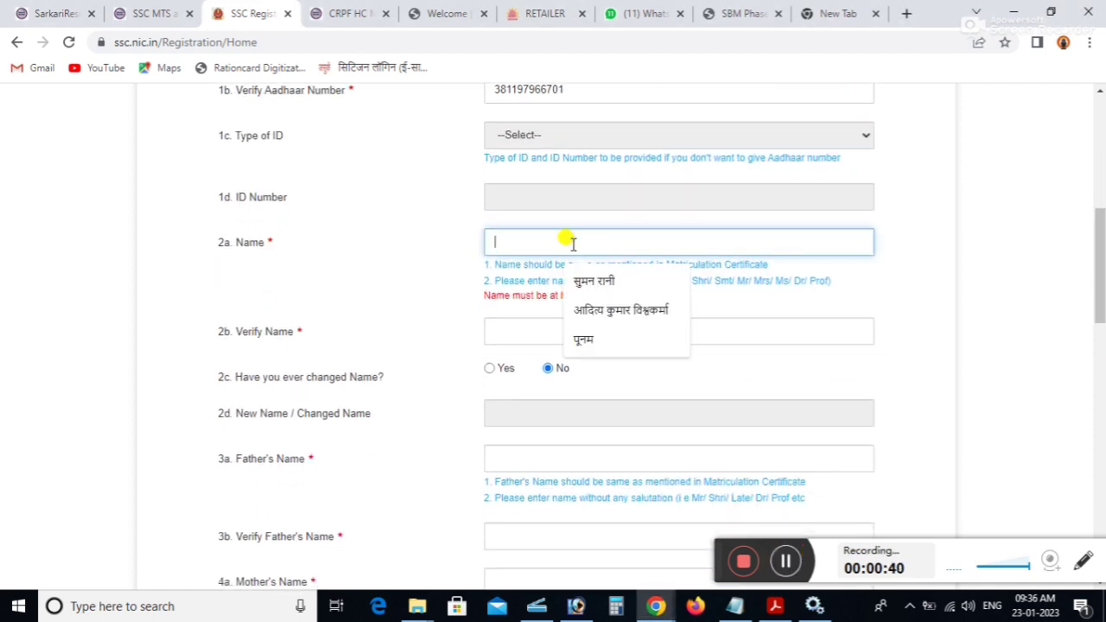
pyautogui.click(510, 339)
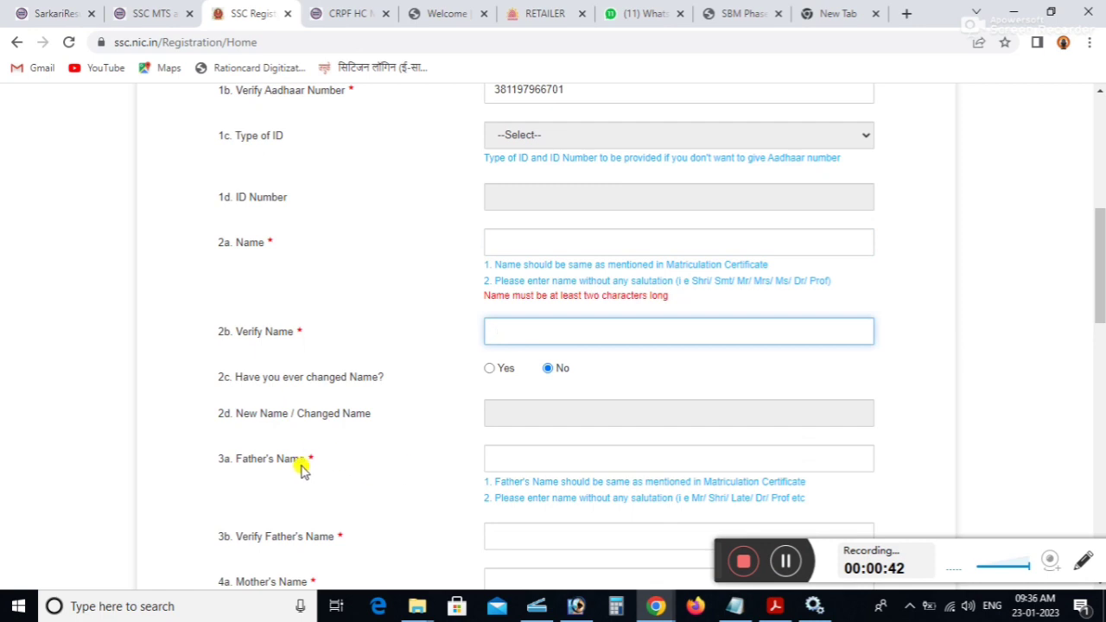
pyautogui.click(575, 455)
pyautogui.scroll(-4, 890, 342)
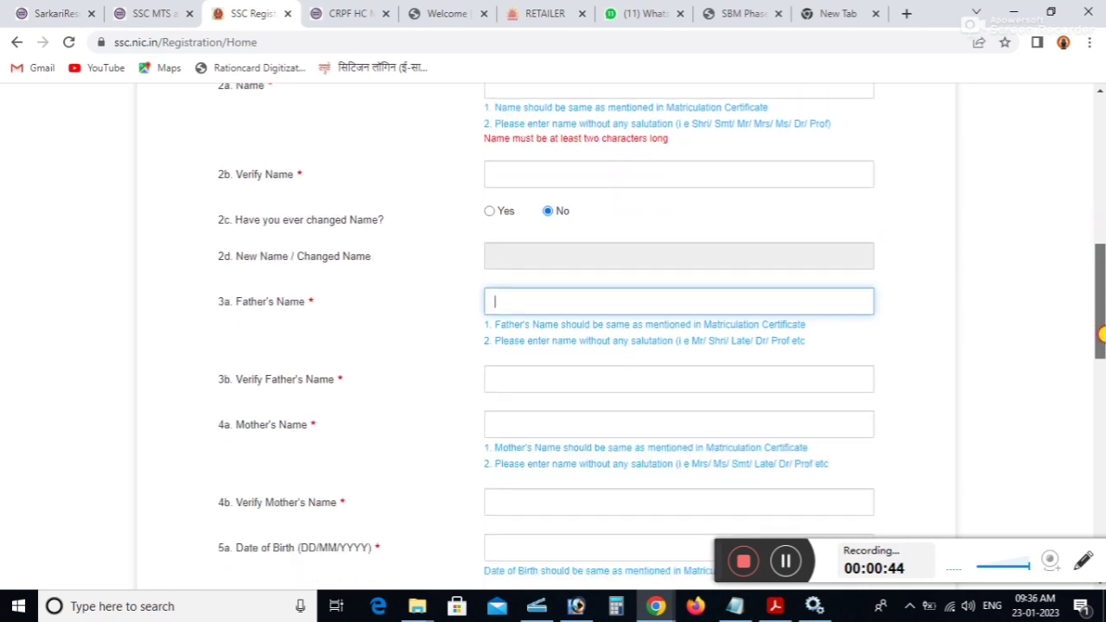
pyautogui.click(489, 274)
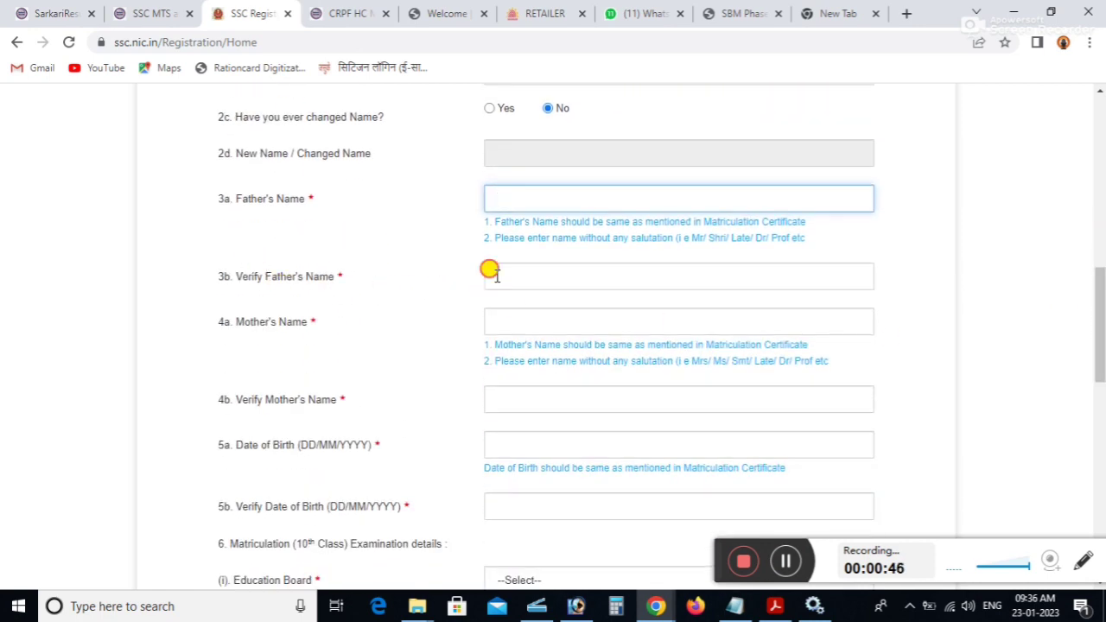
pyautogui.click(494, 324)
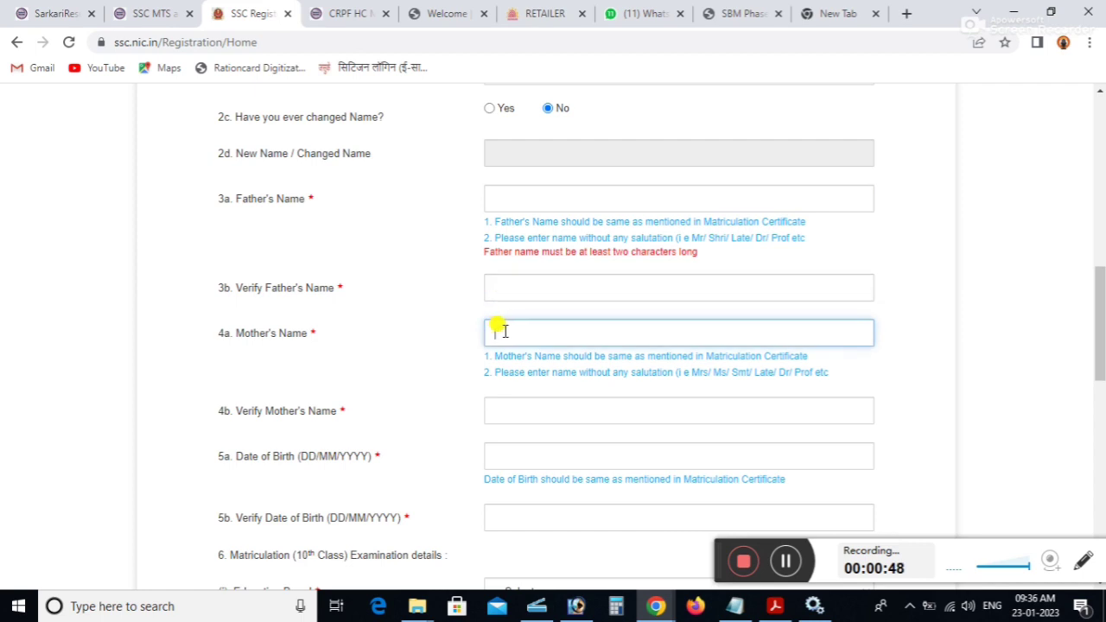
pyautogui.click(539, 406)
pyautogui.click(499, 463)
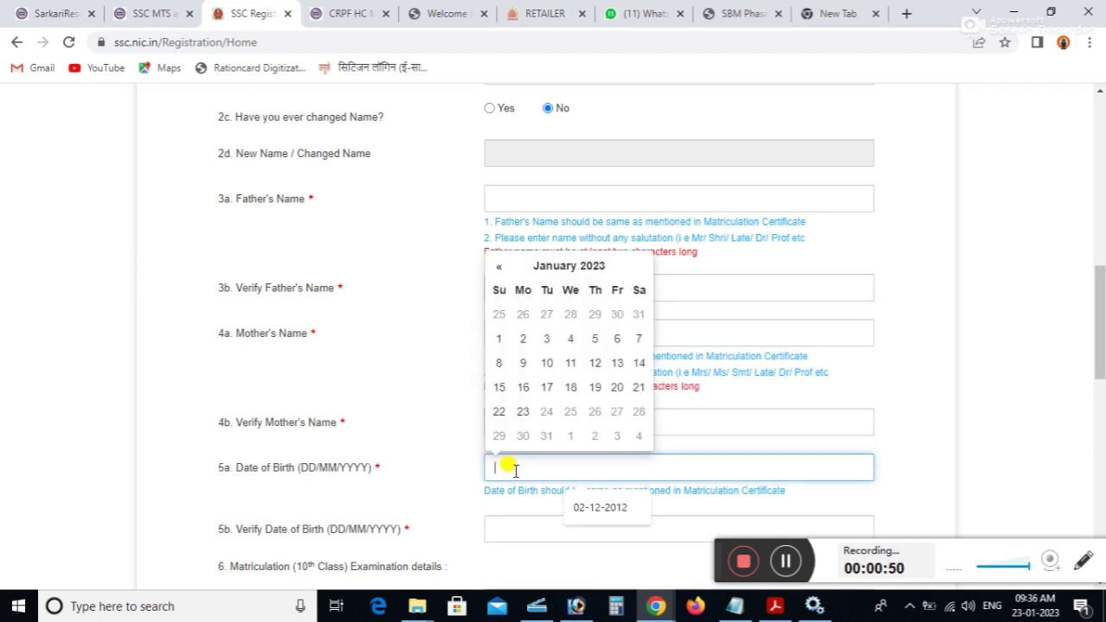
pyautogui.click(505, 523)
pyautogui.scroll(-1, 1101, 384)
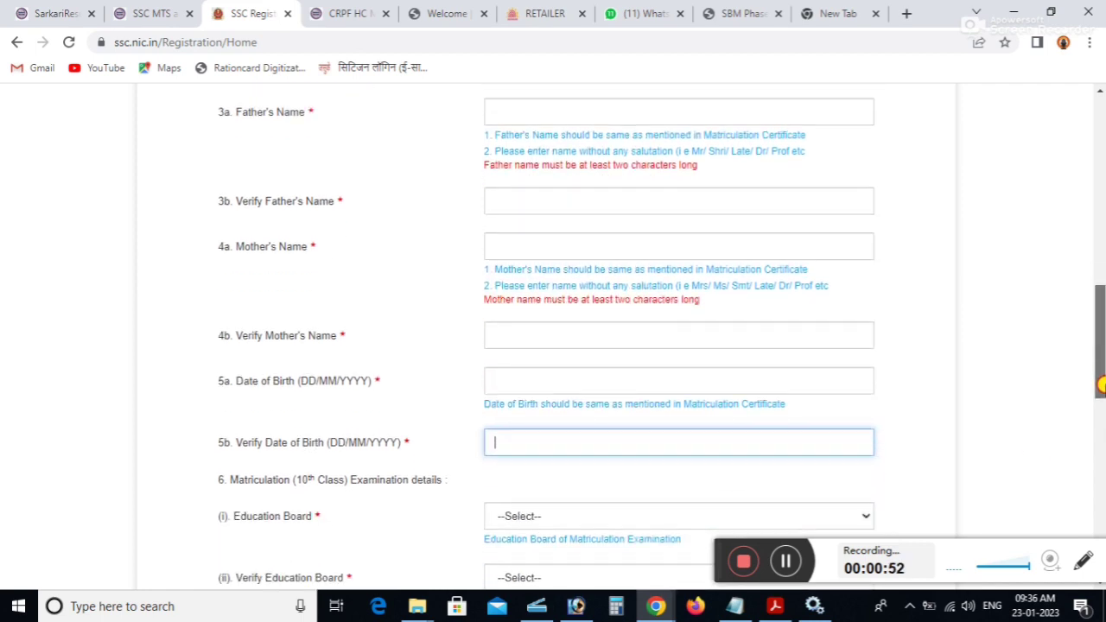
# Step: Set Education Board and Verify Education Board to Board of High School And Intermediate Education Uttar Pradesh
pyautogui.scroll(-3, 1101, 384)
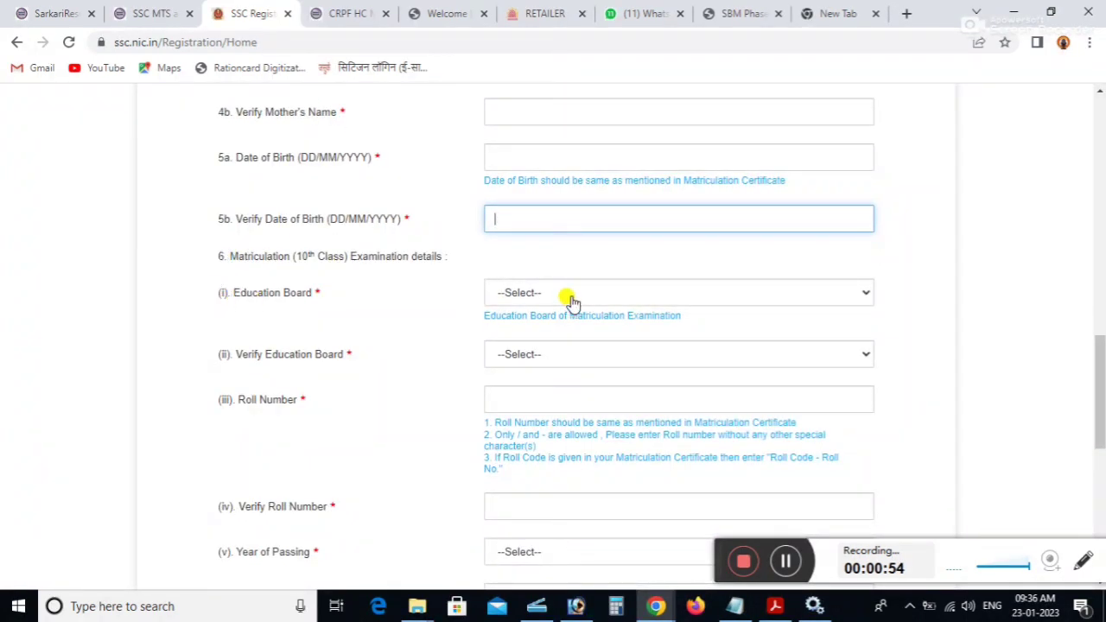
pyautogui.click(570, 296)
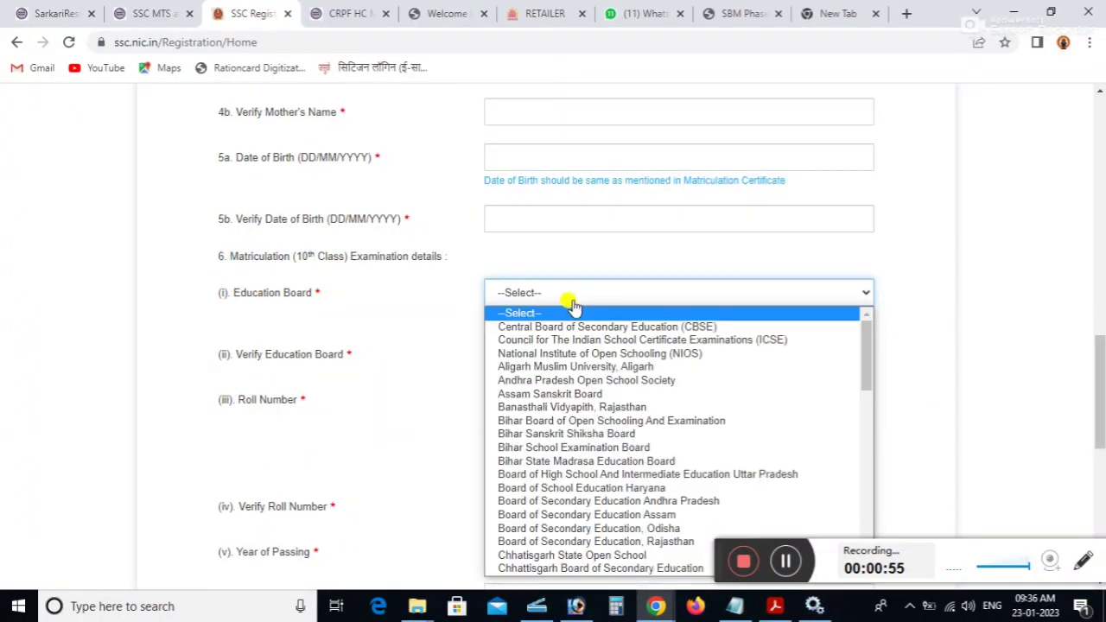
pyautogui.click(804, 474)
pyautogui.click(598, 361)
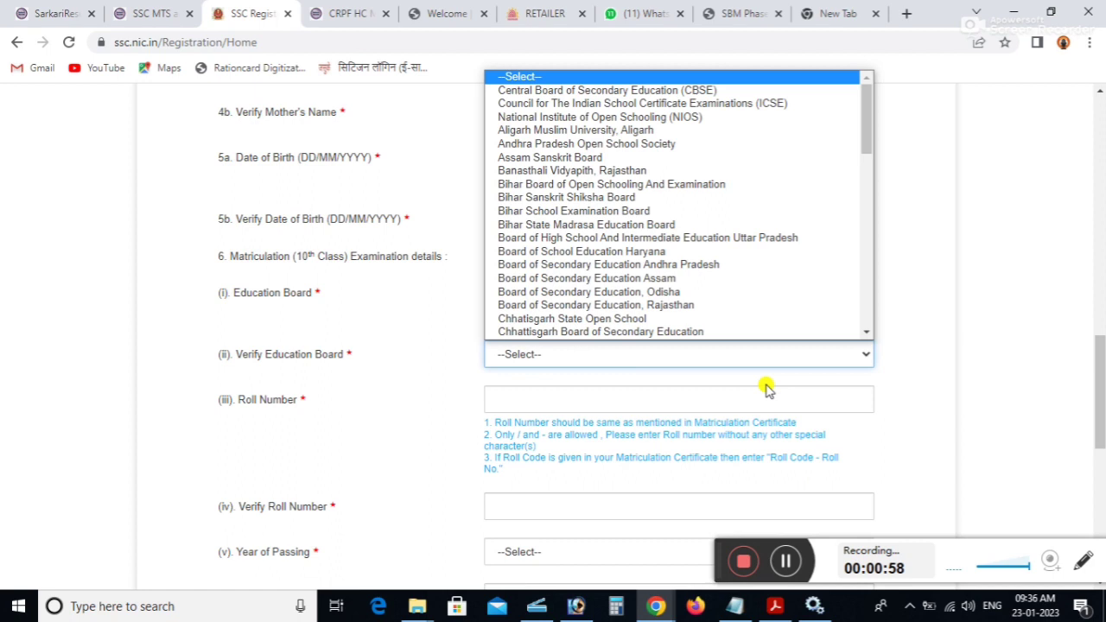
pyautogui.click(828, 237)
# Step: Go through the roll number fields and set Year of Passing and Verify Year of Passing to 2006
pyautogui.click(537, 391)
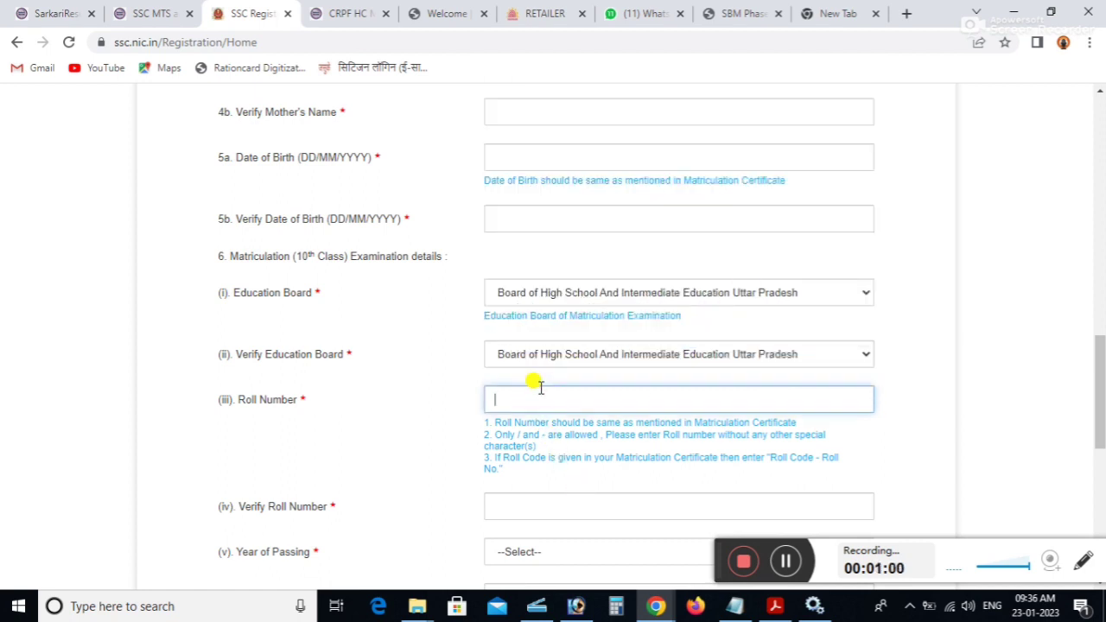
pyautogui.click(514, 506)
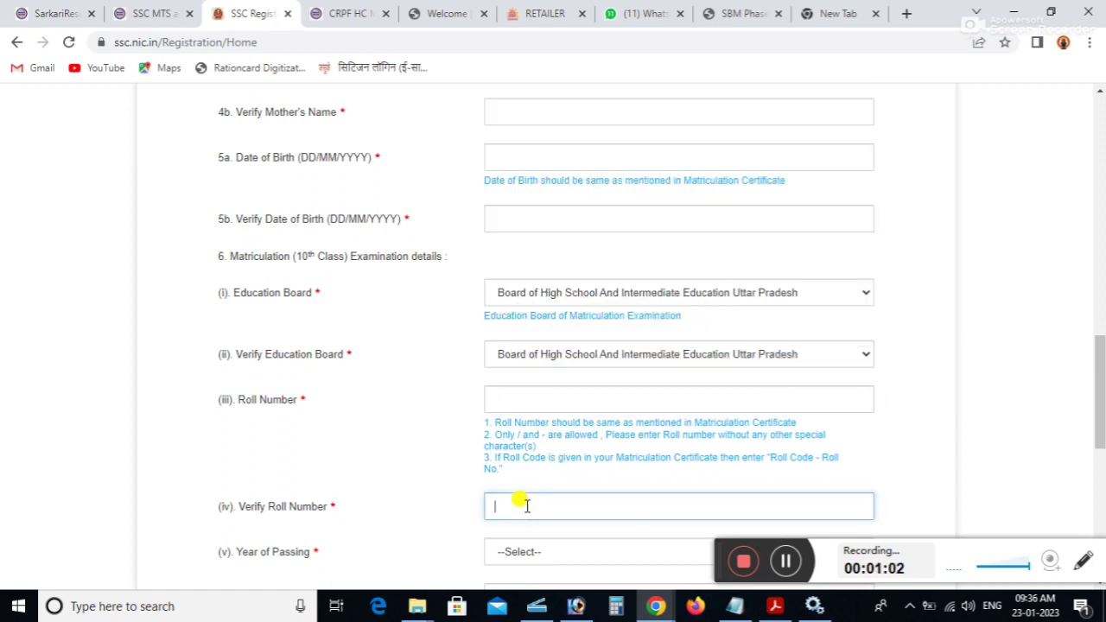
pyautogui.moveTo(1103, 370); pyautogui.dragTo(1102, 430)
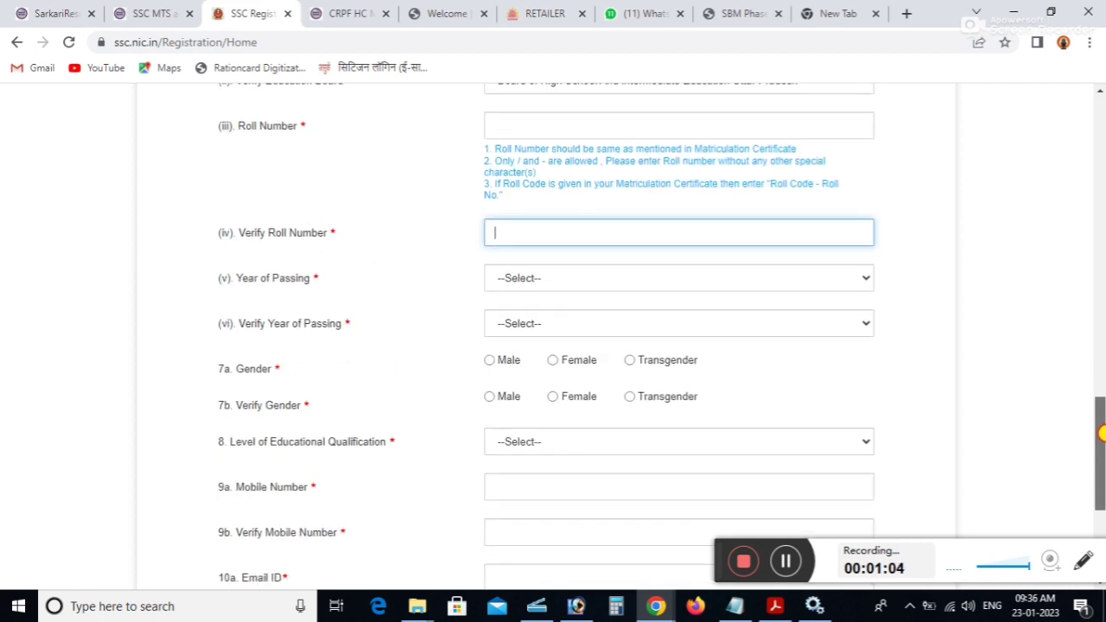
pyautogui.click(514, 330)
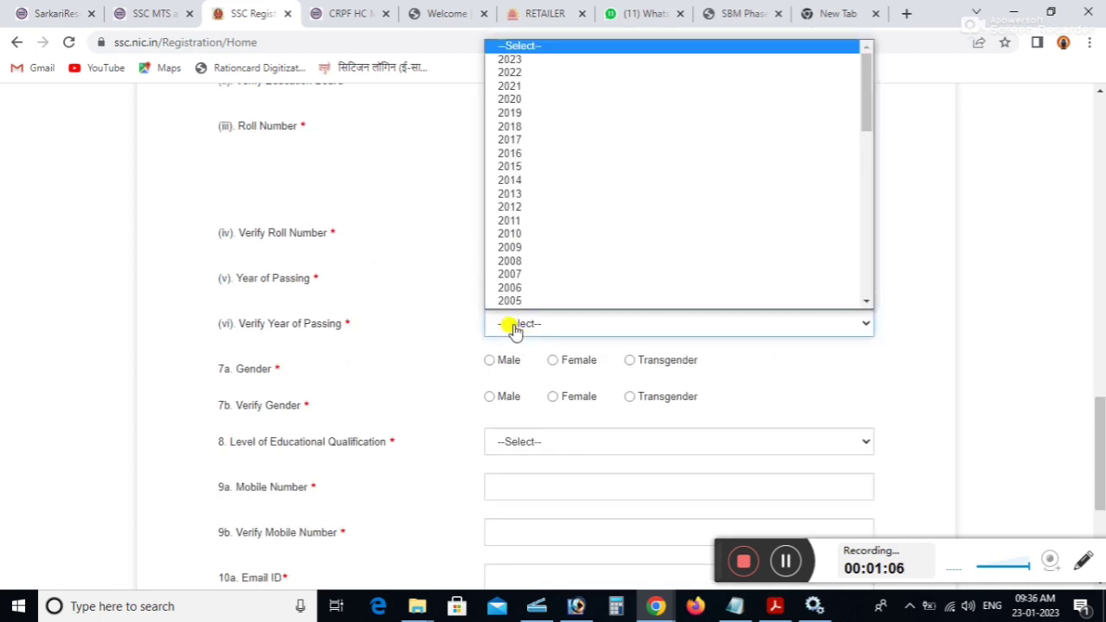
pyautogui.click(533, 287)
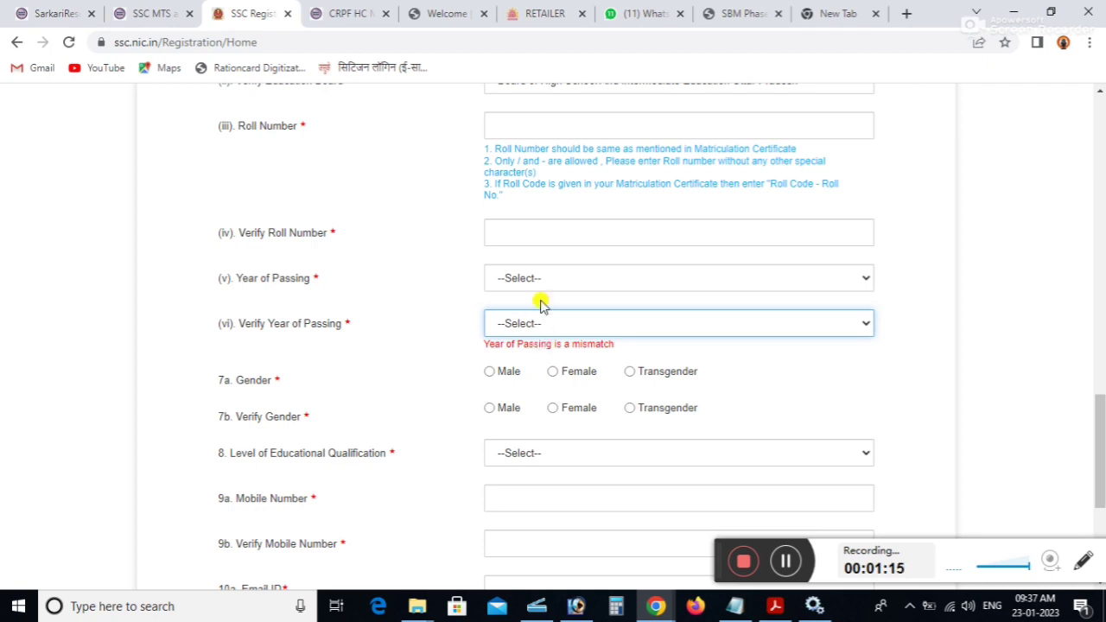
pyautogui.click(533, 288)
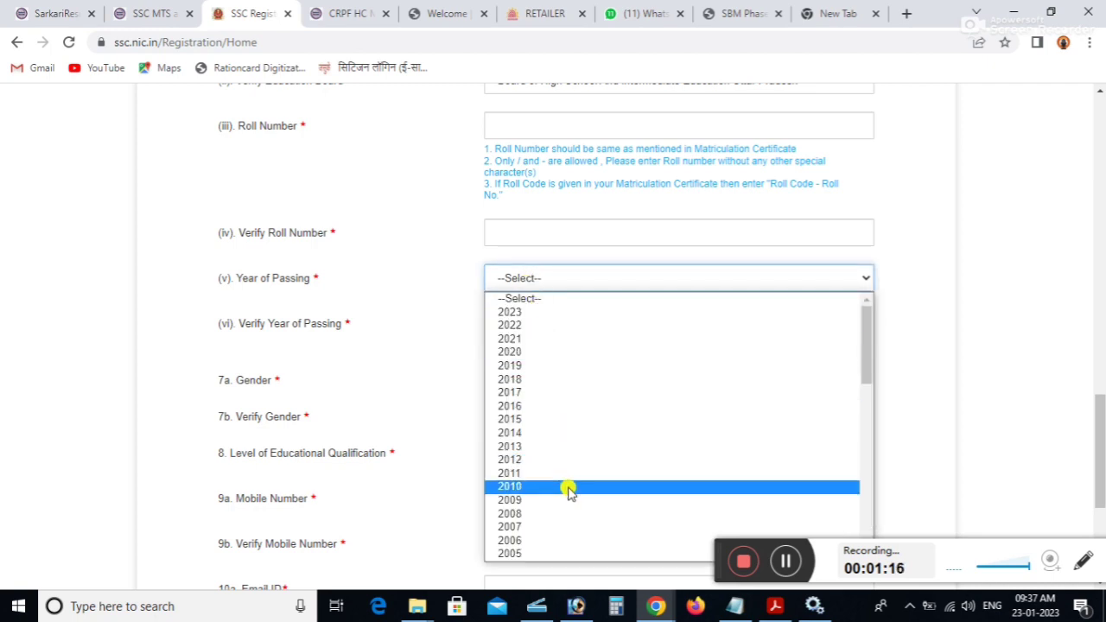
pyautogui.click(521, 540)
pyautogui.click(516, 329)
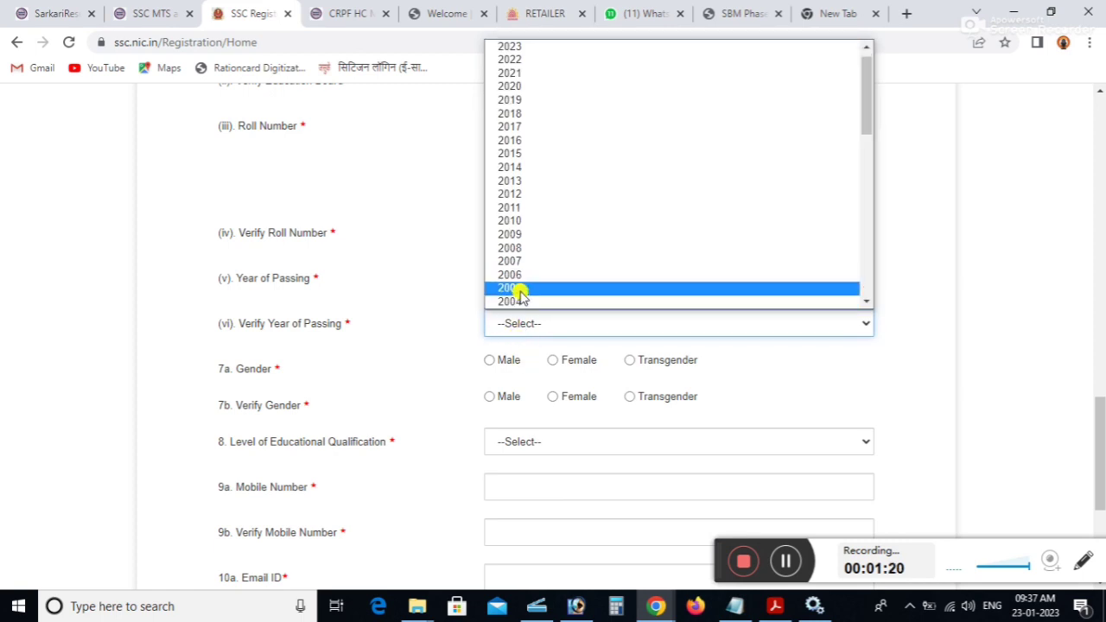
pyautogui.click(513, 276)
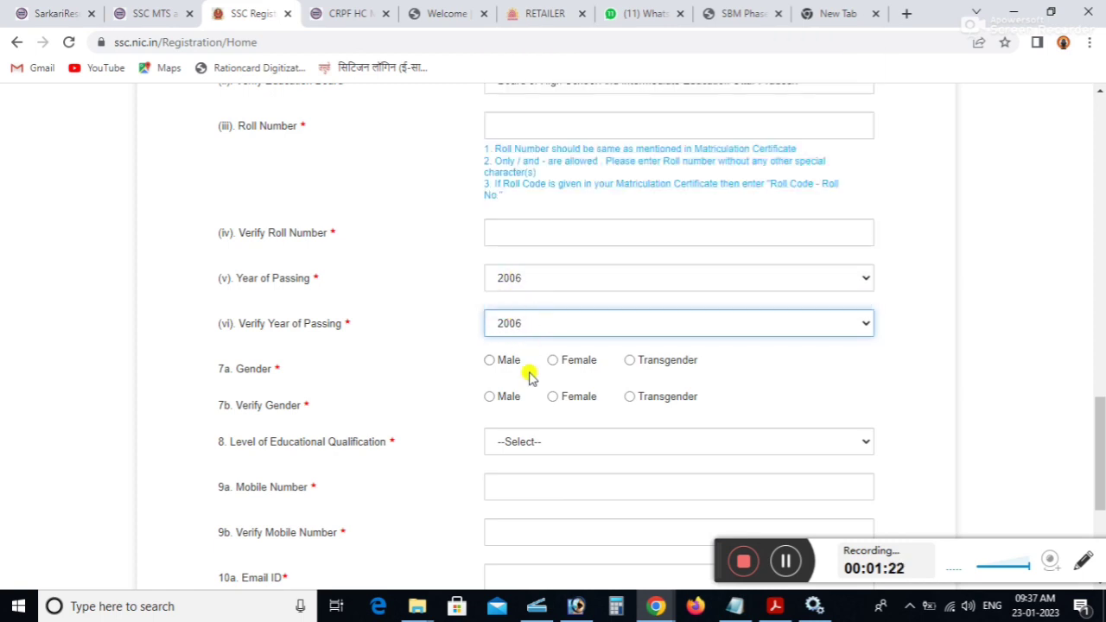
# Step: Set Gender and Verify Gender to Female, and choose Higher Secondary (10+2) as the Level of Educational Qualification
pyautogui.click(573, 363)
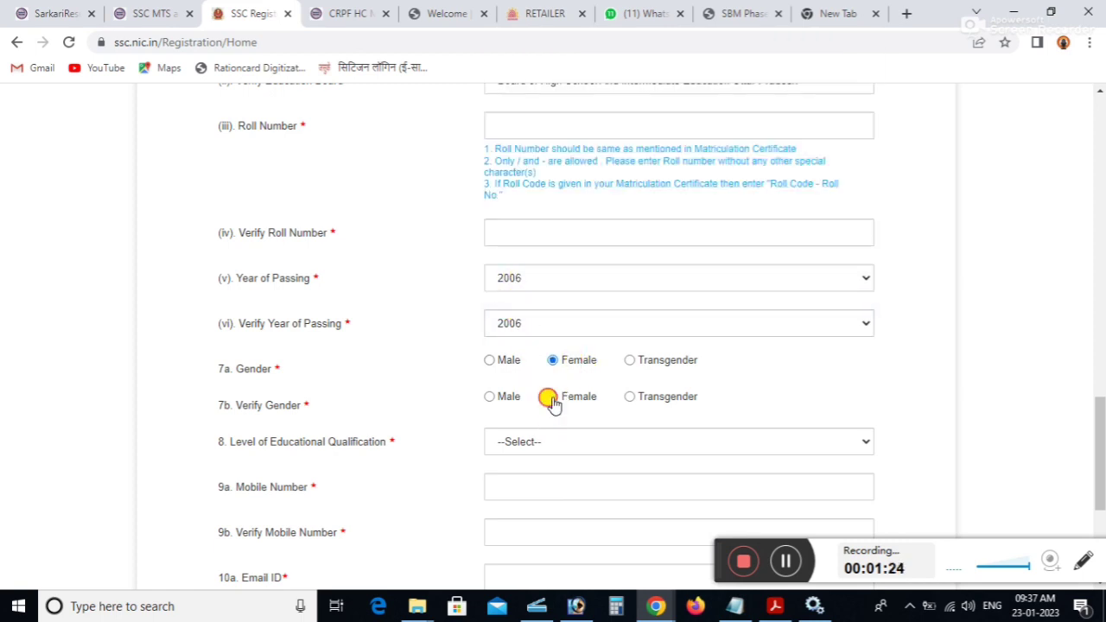
pyautogui.click(552, 396)
pyautogui.click(535, 443)
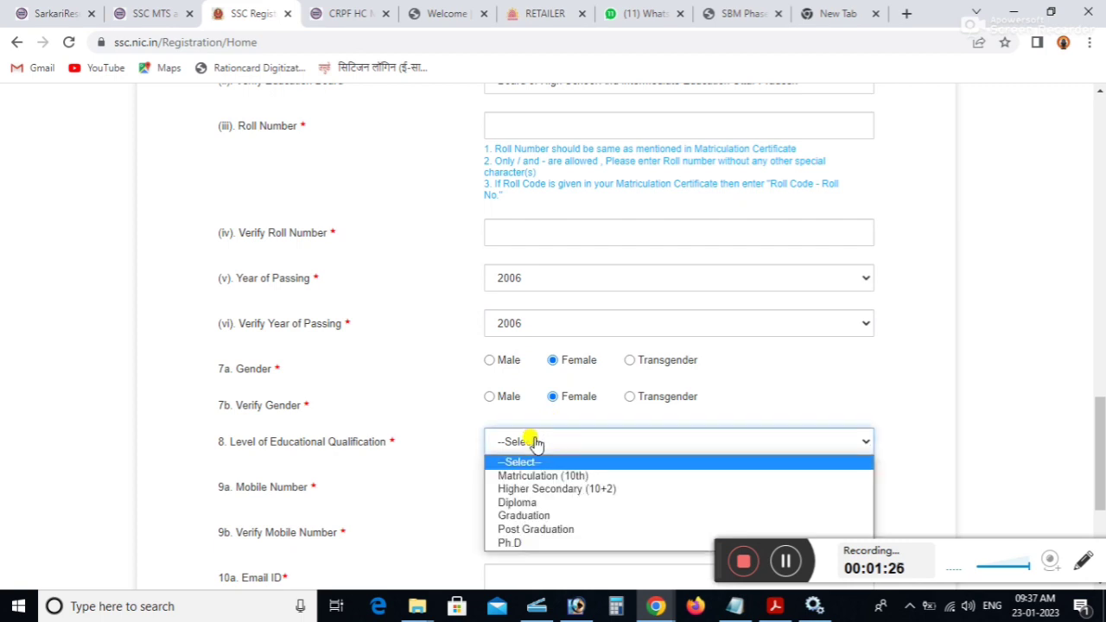
pyautogui.click(554, 490)
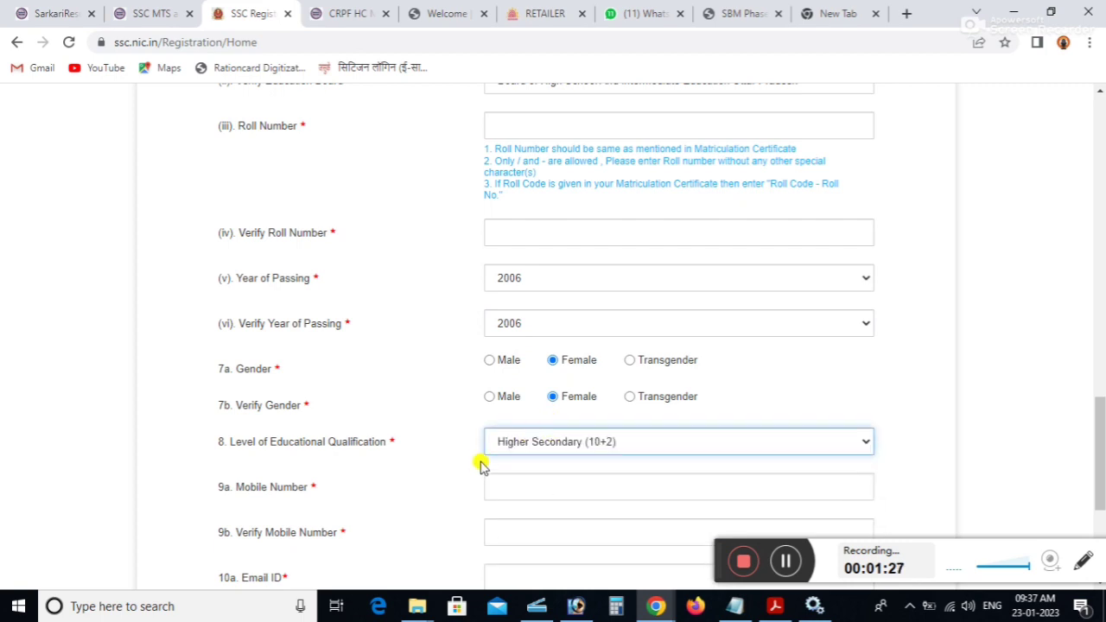
# Step: Go through the mobile number and email ID fields, and set State / UT of Permanent Address to Uttar Pradesh
pyautogui.click(544, 492)
pyautogui.click(686, 525)
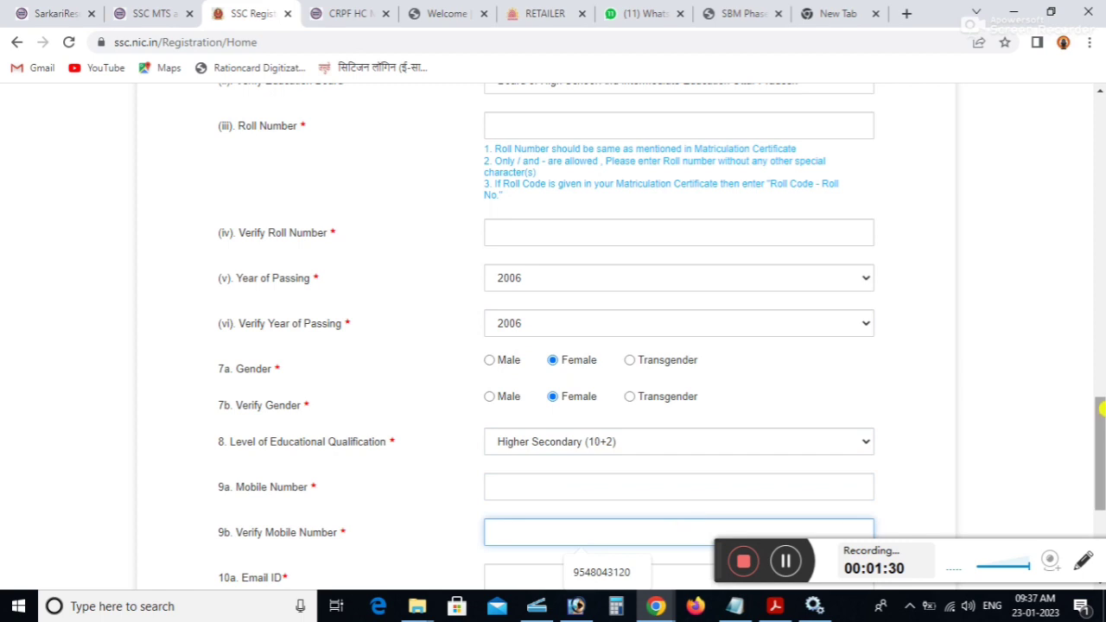
pyautogui.scroll(-3, 687, 351)
pyautogui.click(498, 361)
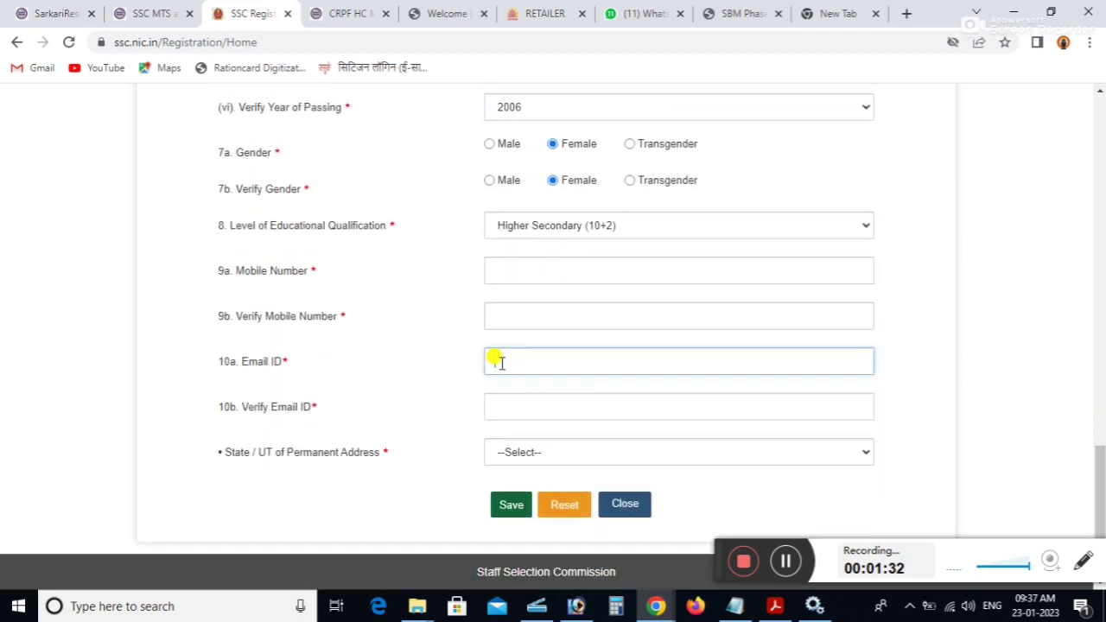
pyautogui.click(507, 406)
pyautogui.click(529, 456)
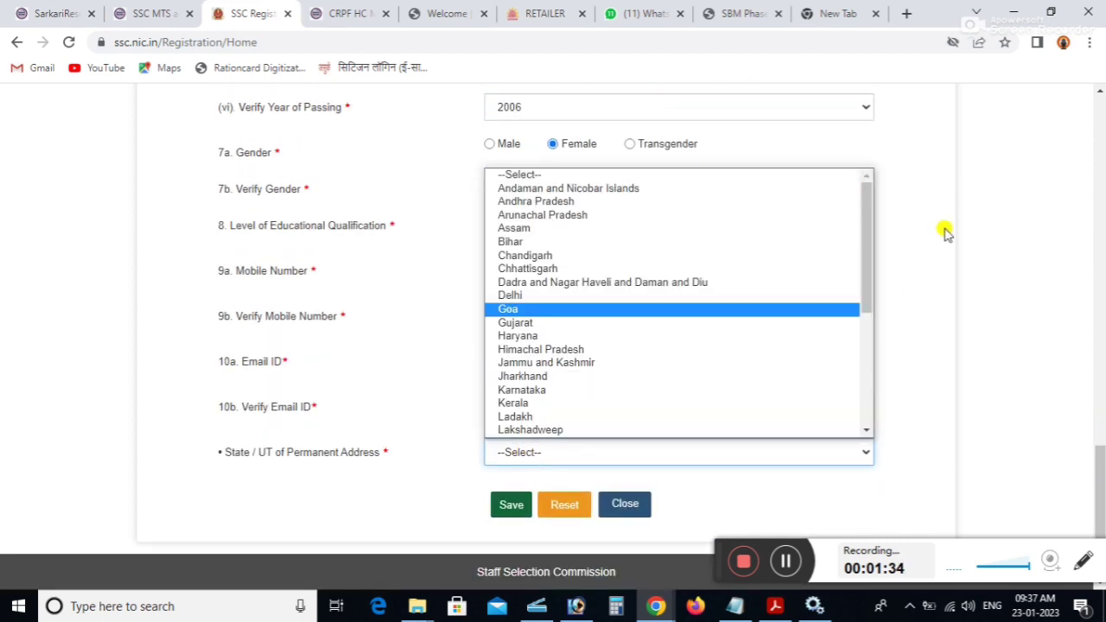
pyautogui.moveTo(866, 259); pyautogui.dragTo(878, 391)
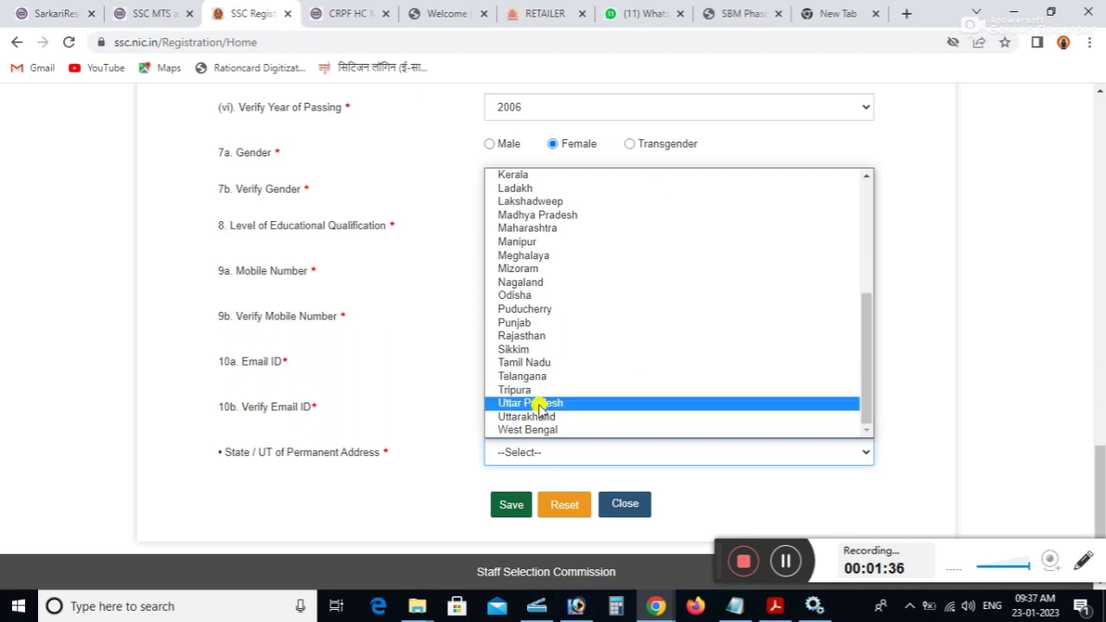
pyautogui.click(535, 402)
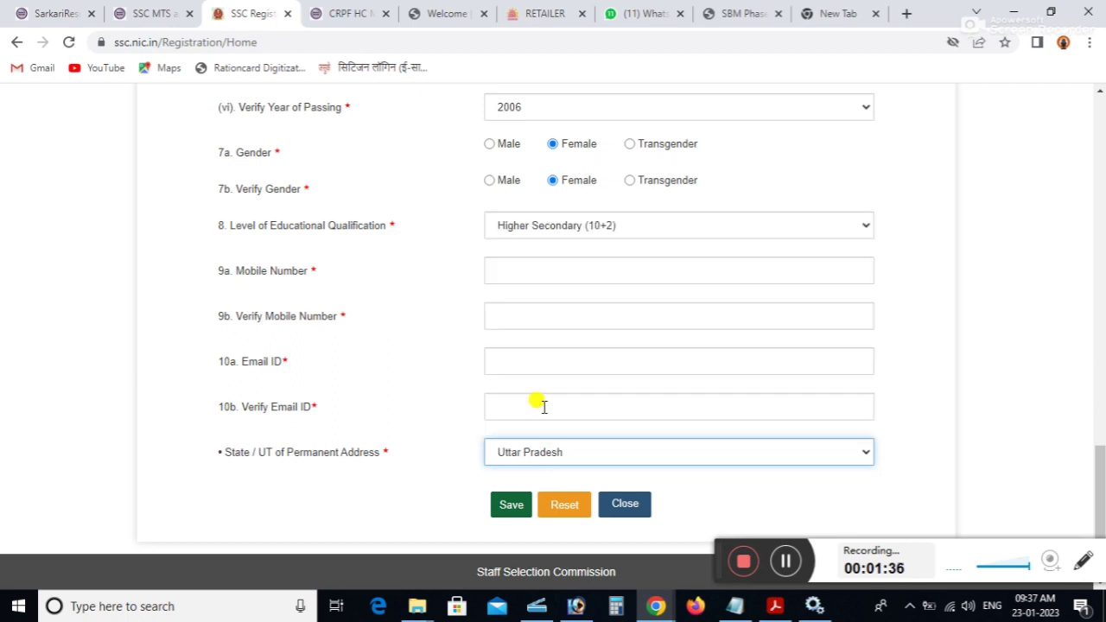
pyautogui.click(788, 561)
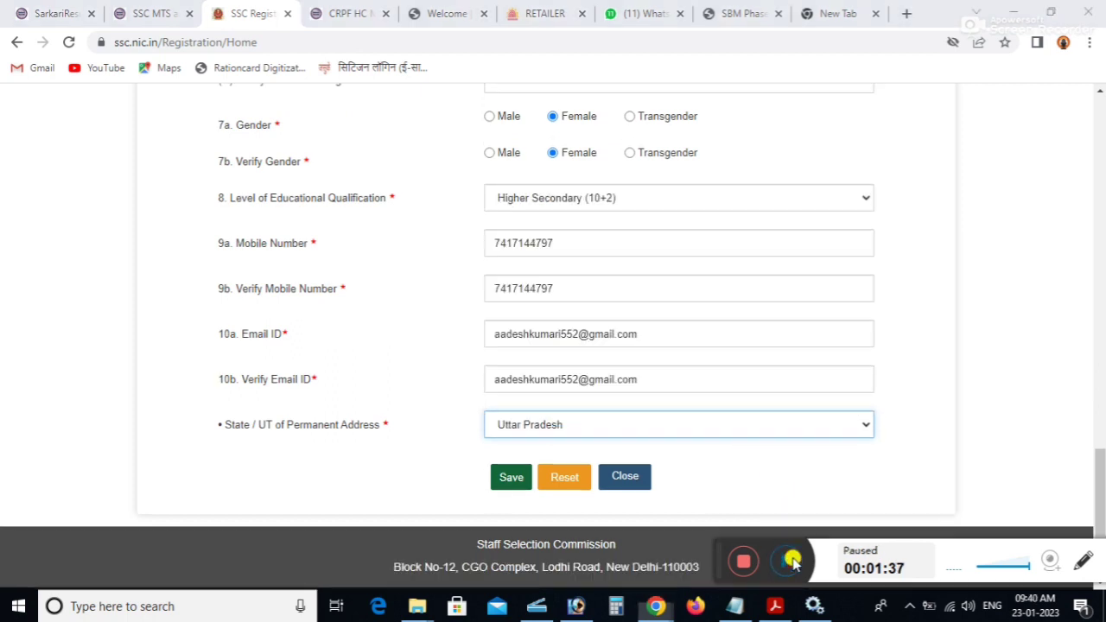
# Step: Save the basic details, confirm the mobile number and email ID, and highlight the issued registration number
pyautogui.click(502, 479)
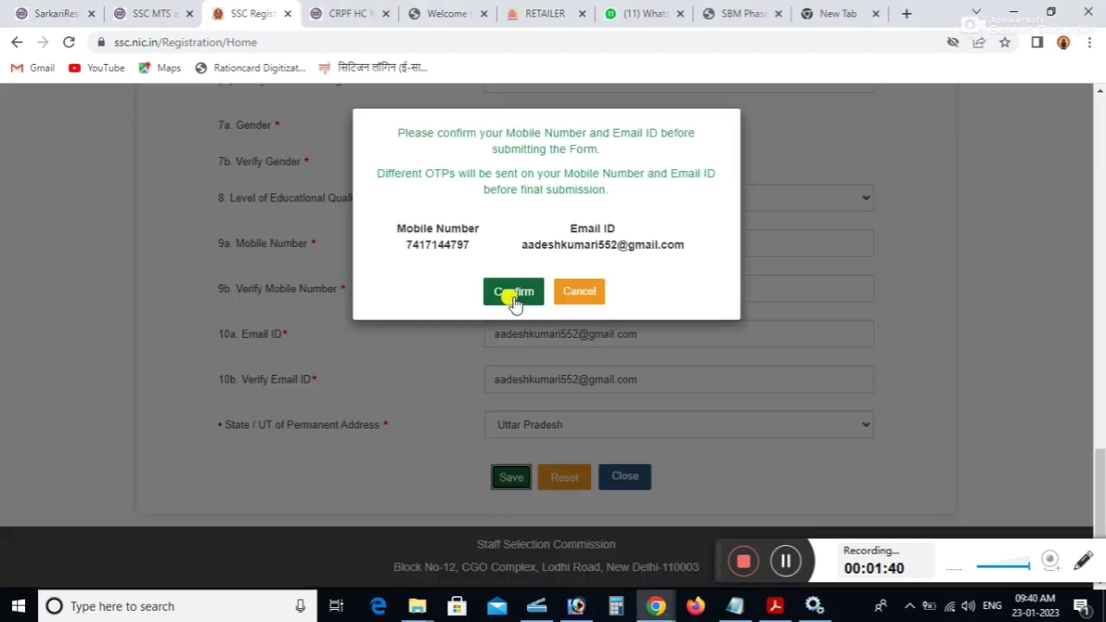
pyautogui.click(513, 294)
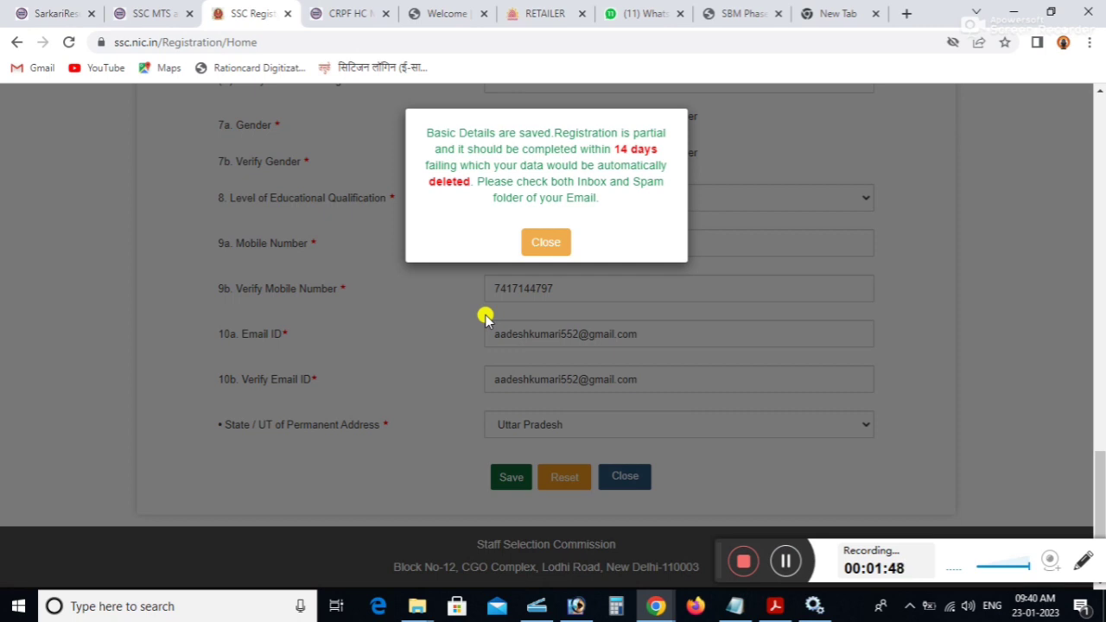
pyautogui.click(547, 249)
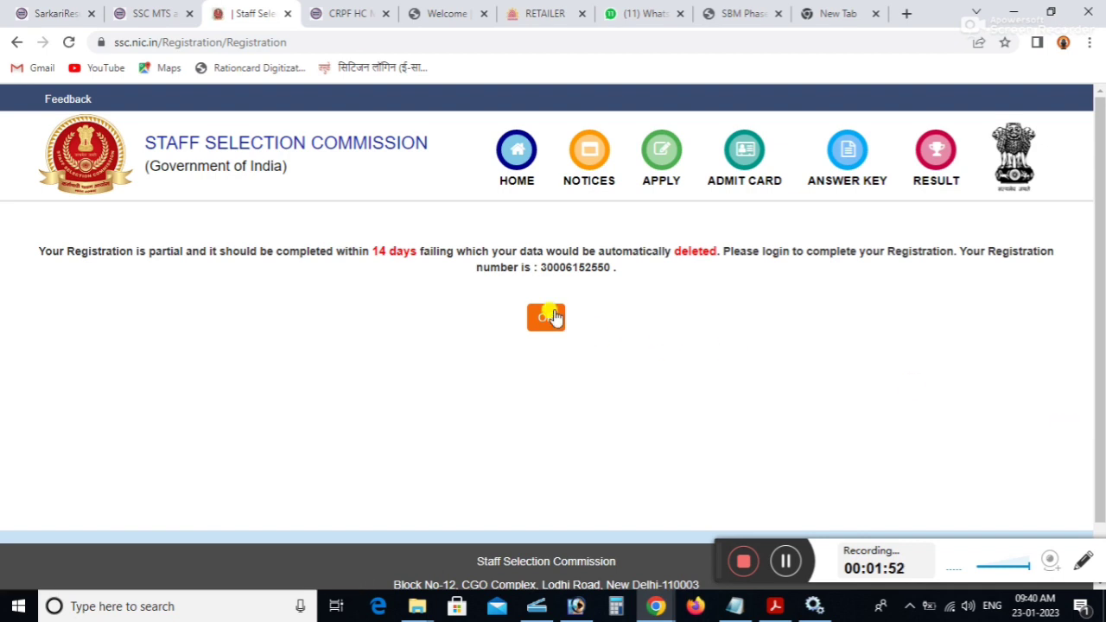
pyautogui.doubleClick(577, 269)
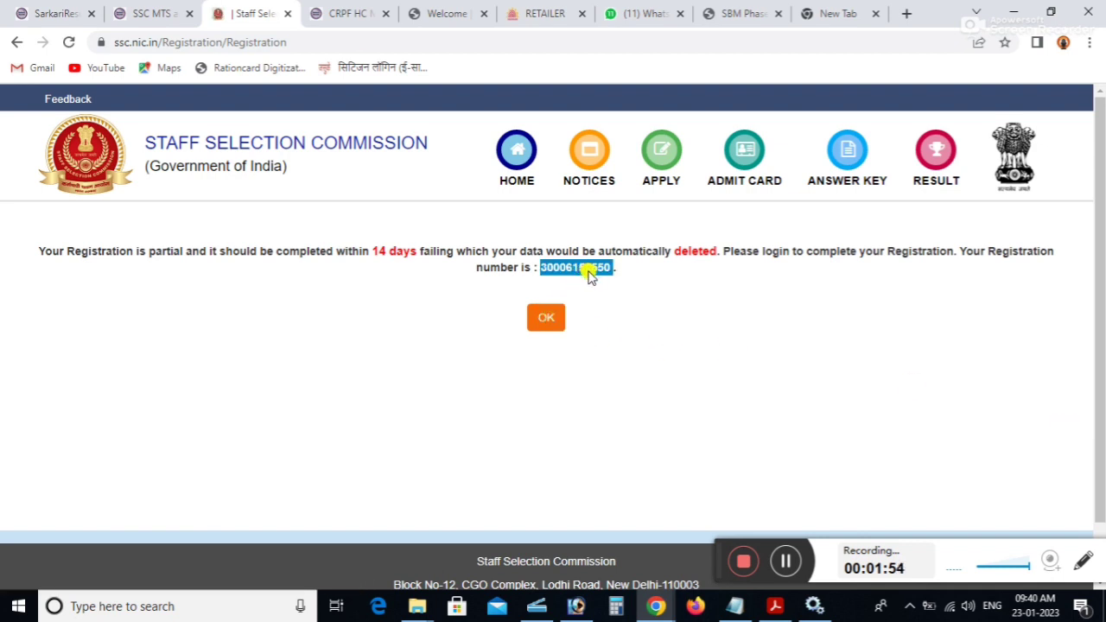
# Step: Copy the highlighted registration number and acknowledge the partial registration notice
pyautogui.rightClick(593, 273)
pyautogui.click(616, 280)
pyautogui.click(546, 320)
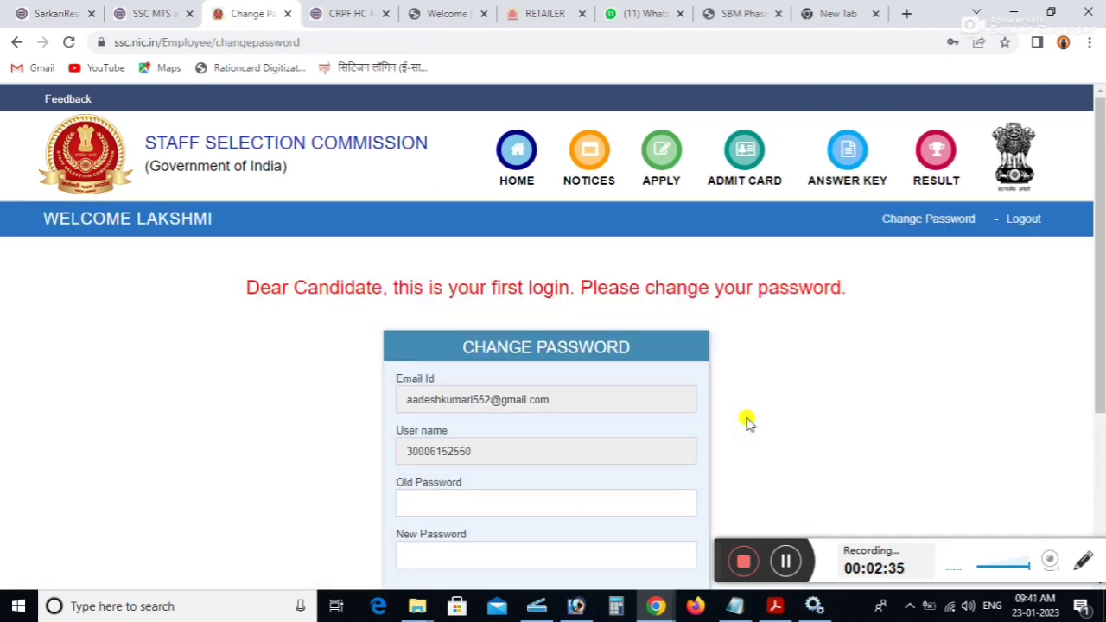
# Step: Change the first-login password by entering the old password and the new password with its confirmation, submit it, and close the message
pyautogui.scroll(-2, 989, 337)
pyautogui.click(450, 344)
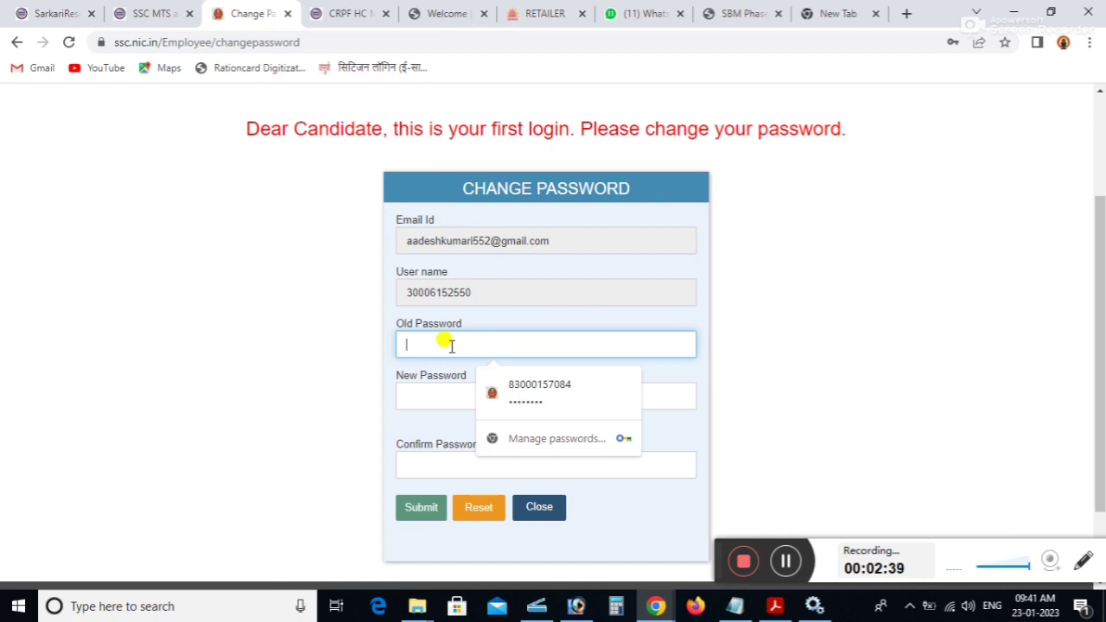
pyautogui.write('••')
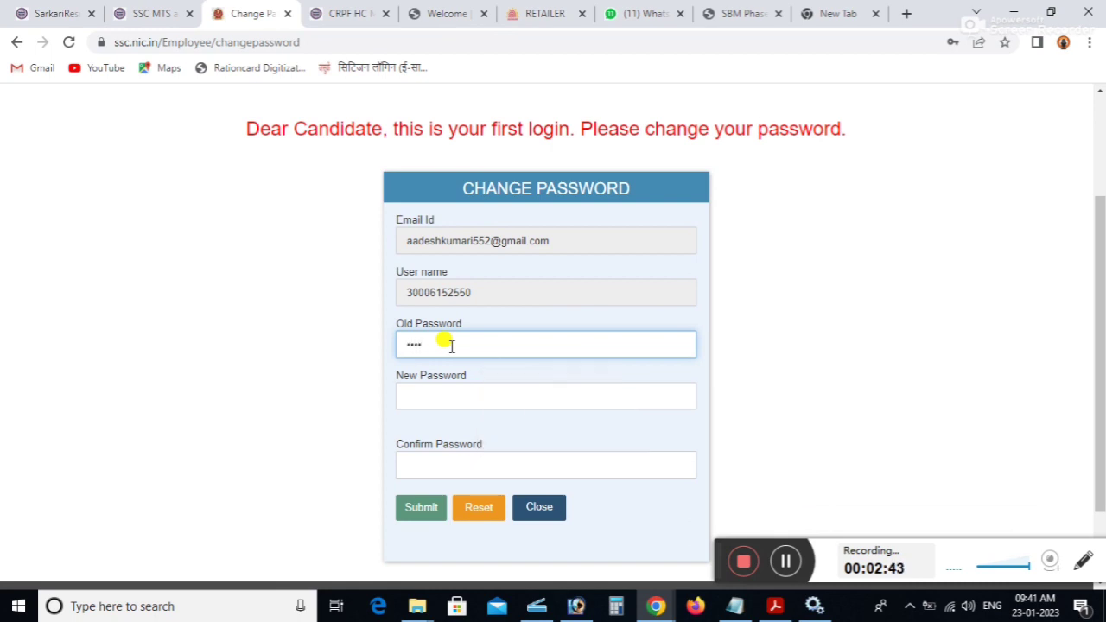
pyautogui.click(434, 397)
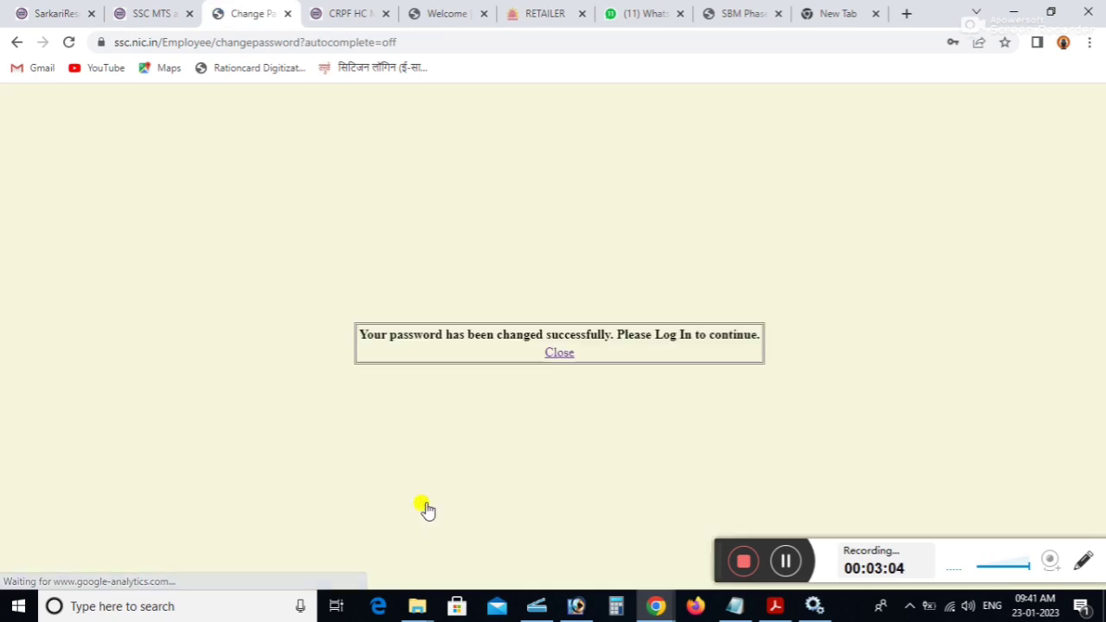
pyautogui.click(547, 356)
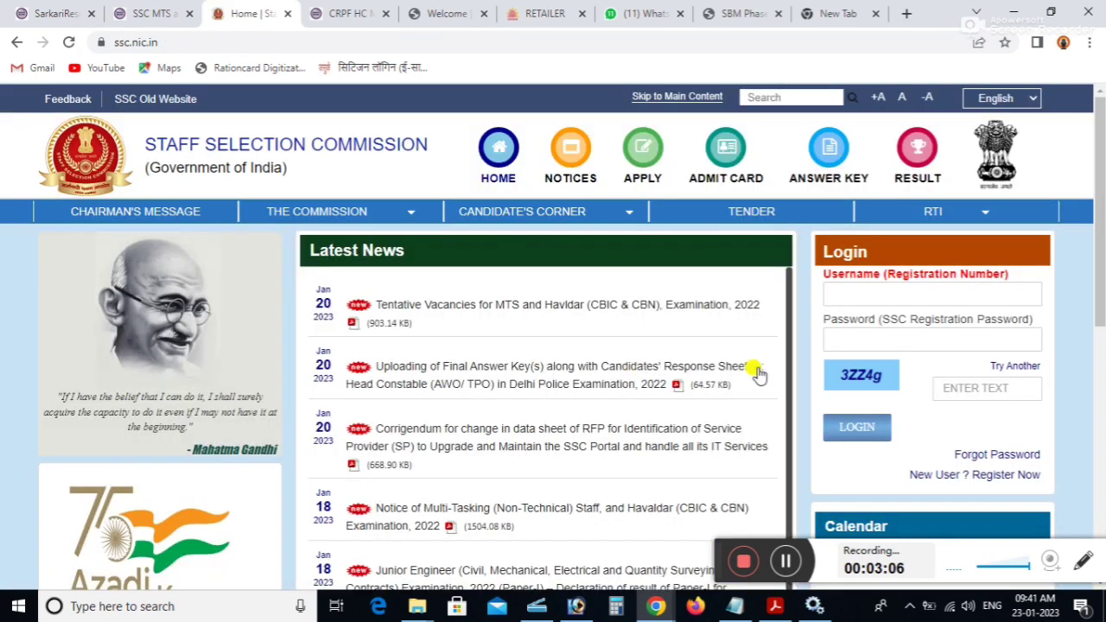
# Step: Clear the autofilled username in the login form and paste the copied registration number in its place
pyautogui.click(913, 294)
pyautogui.press('BackSpace')
pyautogui.press('BackSpace')
pyautogui.press('BackSpace')
pyautogui.press('BackSpace')
pyautogui.press('BackSpace')
pyautogui.press('BackSpace')
pyautogui.press('BackSpace')
pyautogui.press('BackSpace')
pyautogui.press('BackSpace')
pyautogui.press('BackSpace')
pyautogui.press('BackSpace')
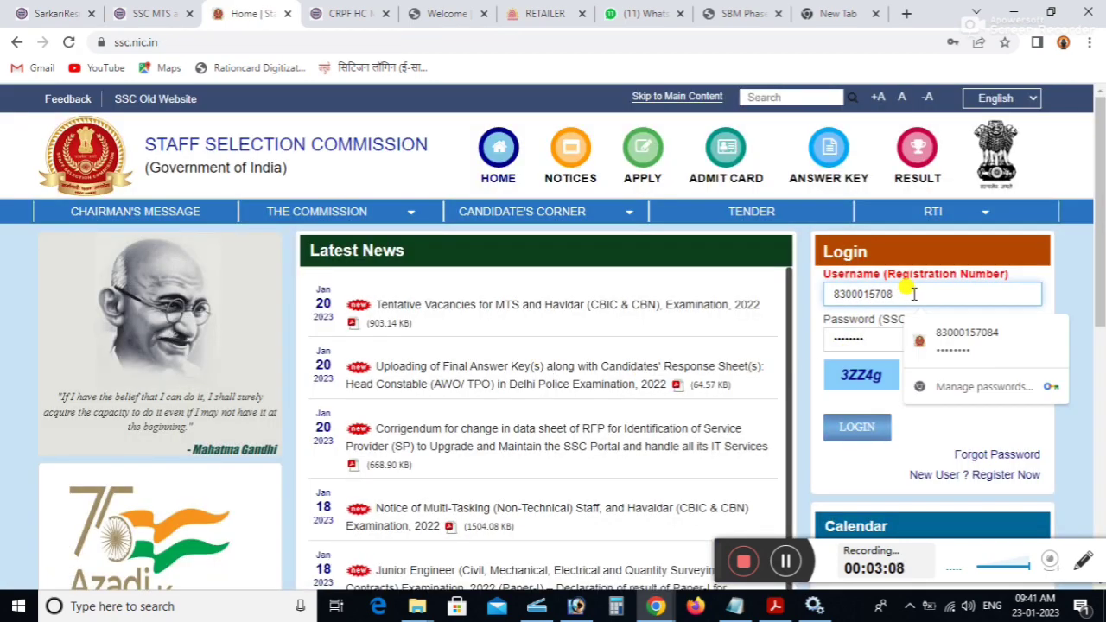
pyautogui.rightClick(834, 300)
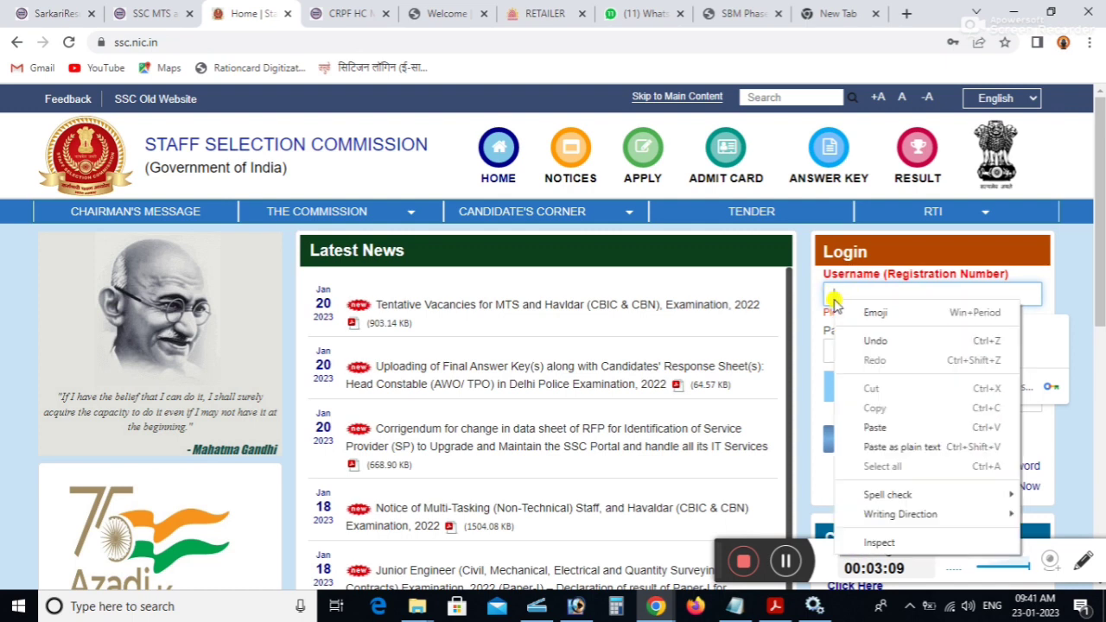
pyautogui.click(855, 425)
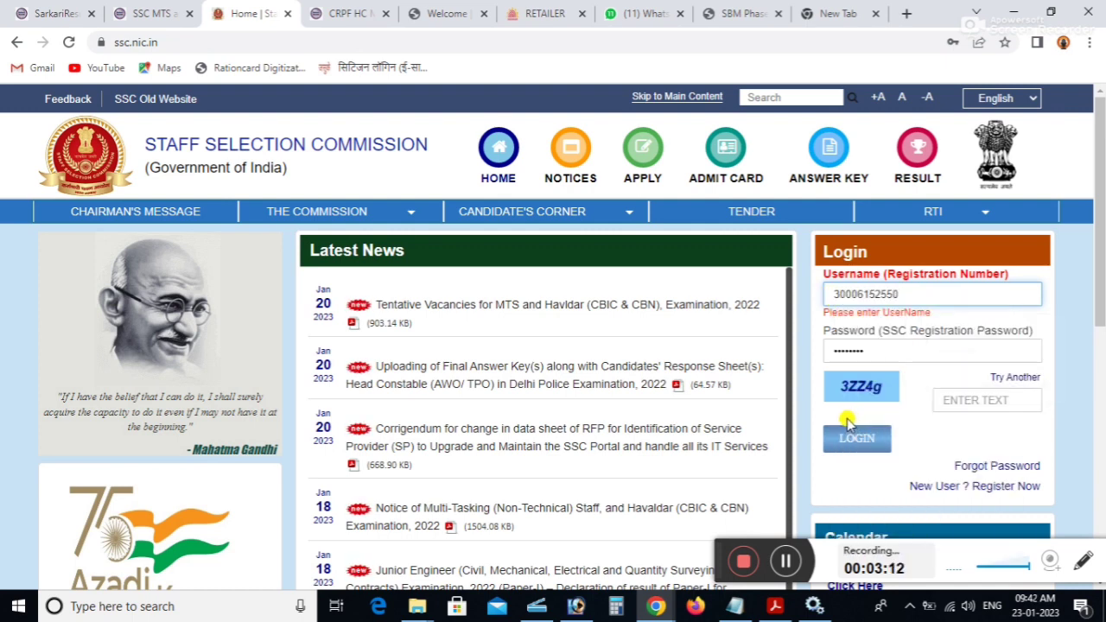
# Step: Replace the autofilled password with the candidate's account password and log in
pyautogui.click(888, 343)
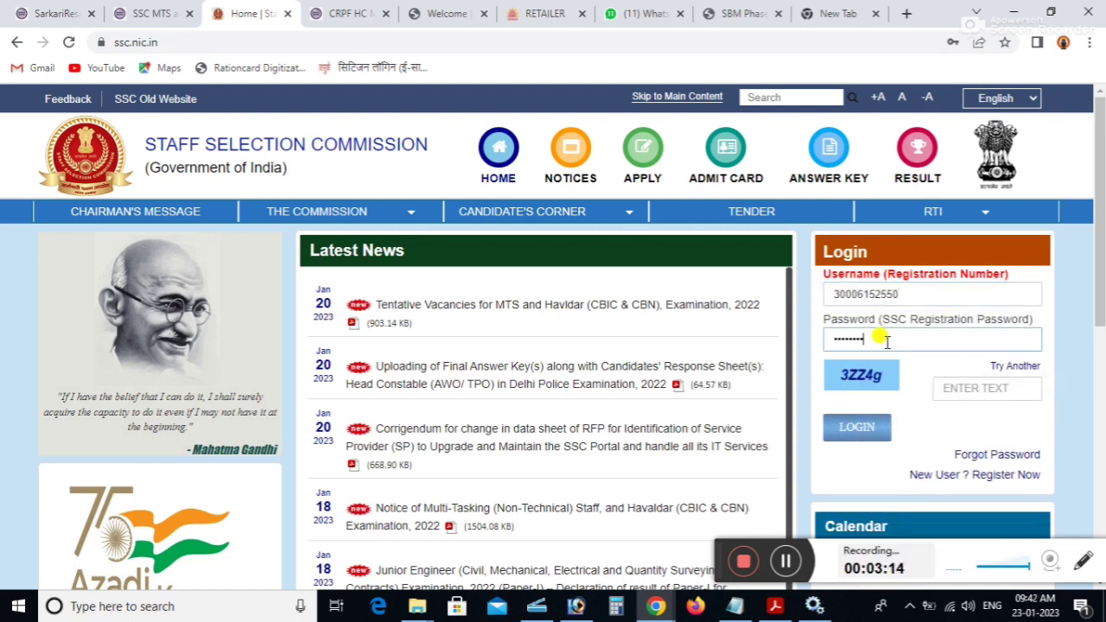
pyautogui.doubleClick(888, 343)
pyautogui.press('BackSpace')
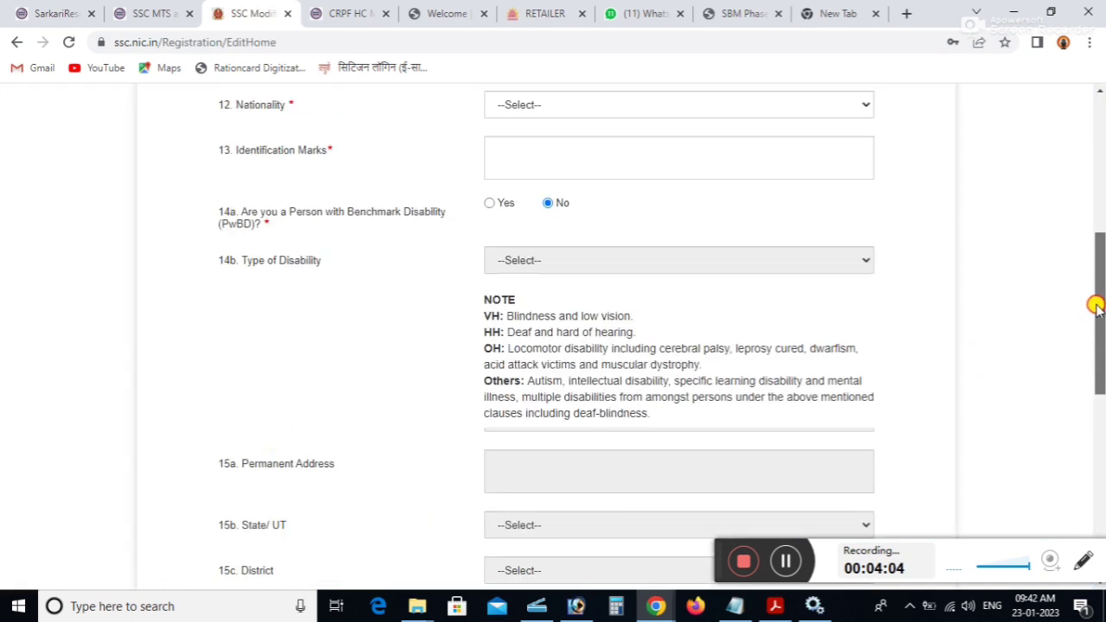
# Step: Set Category and Verify Category to SC, choose Citizen of India as the Nationality, and start the Identification Marks entry
pyautogui.scroll(2, 1094, 306)
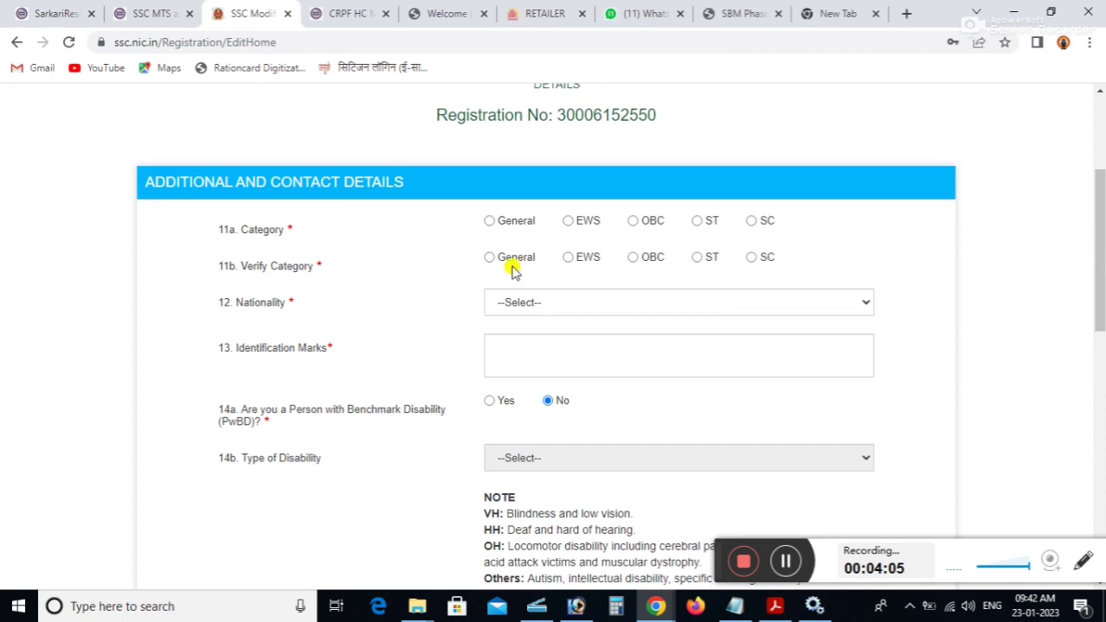
pyautogui.click(751, 220)
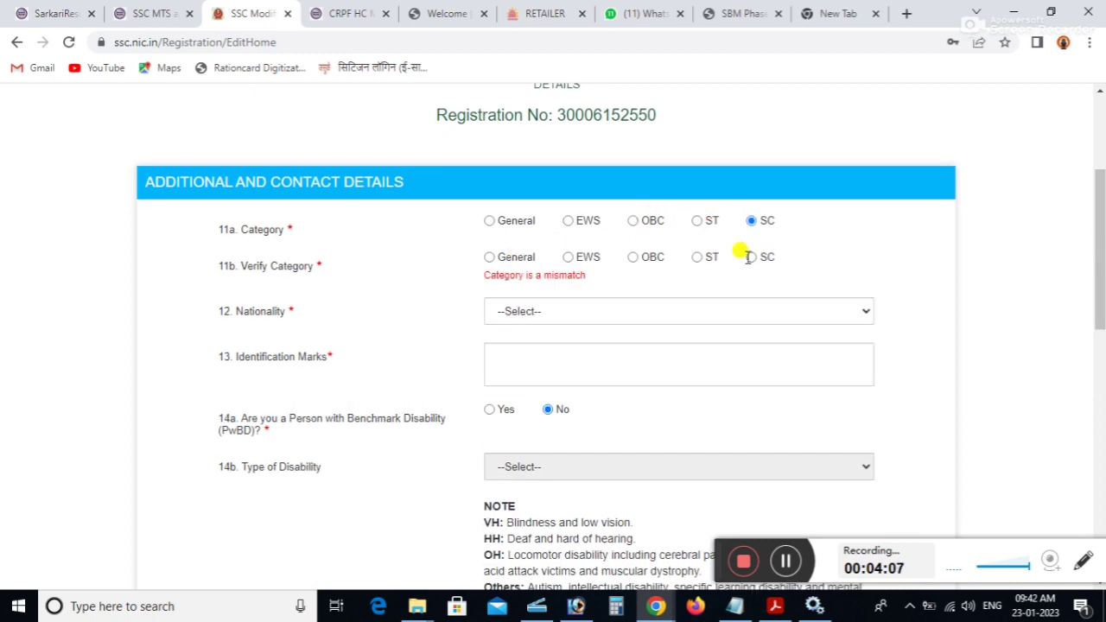
pyautogui.click(751, 256)
pyautogui.click(579, 303)
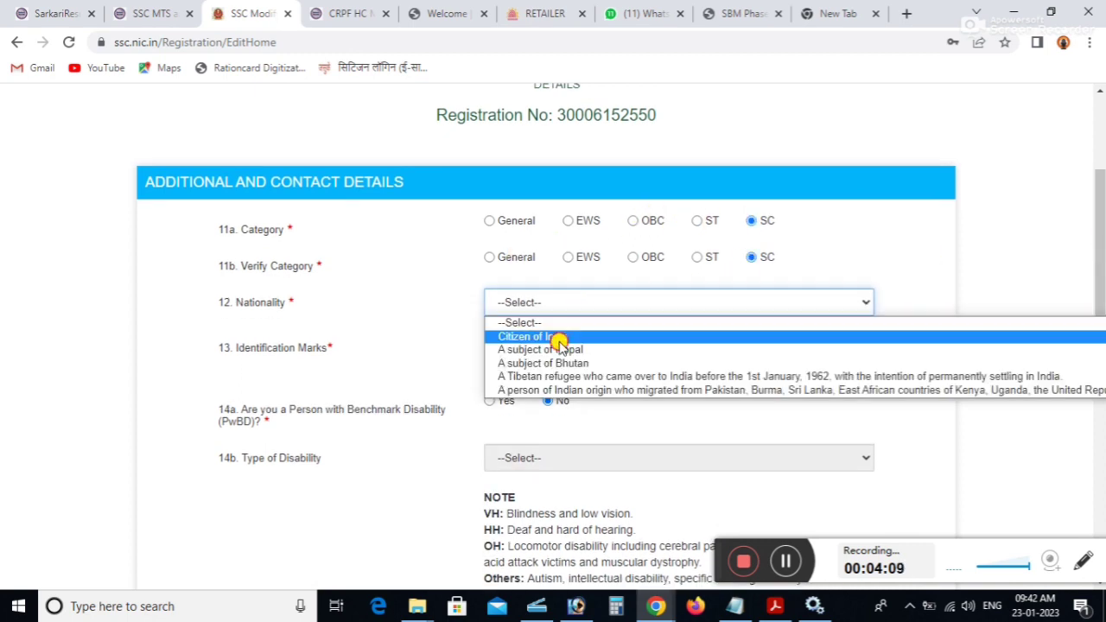
pyautogui.click(560, 339)
pyautogui.click(517, 352)
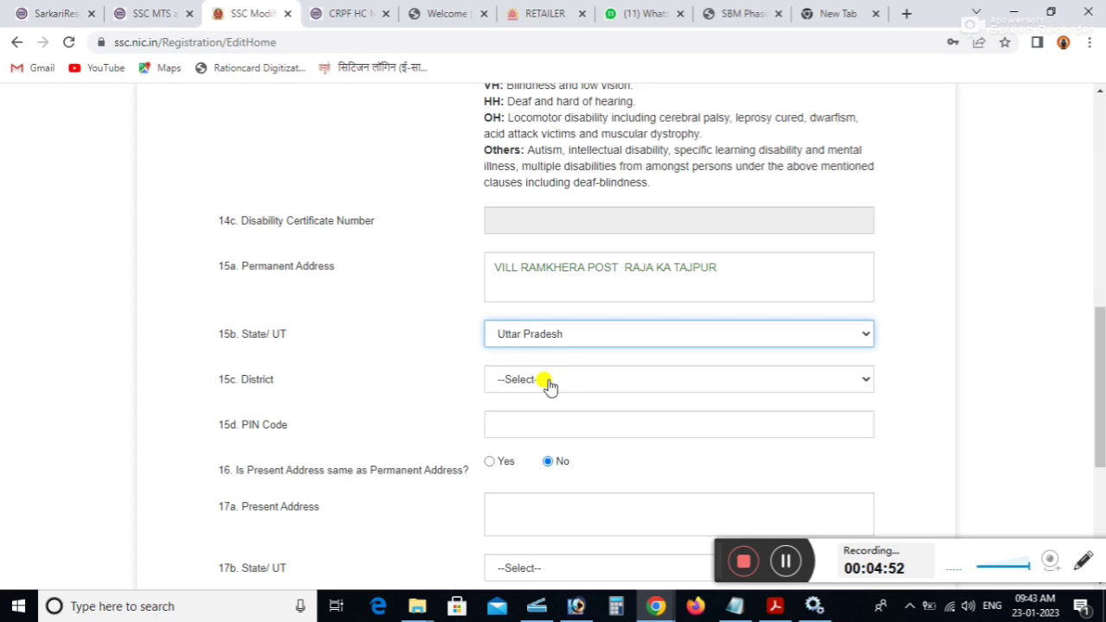
# Step: Set the permanent address district to Bijnor, enter the postal PIN code, and mark the present address as the same
pyautogui.click(549, 386)
pyautogui.click(553, 356)
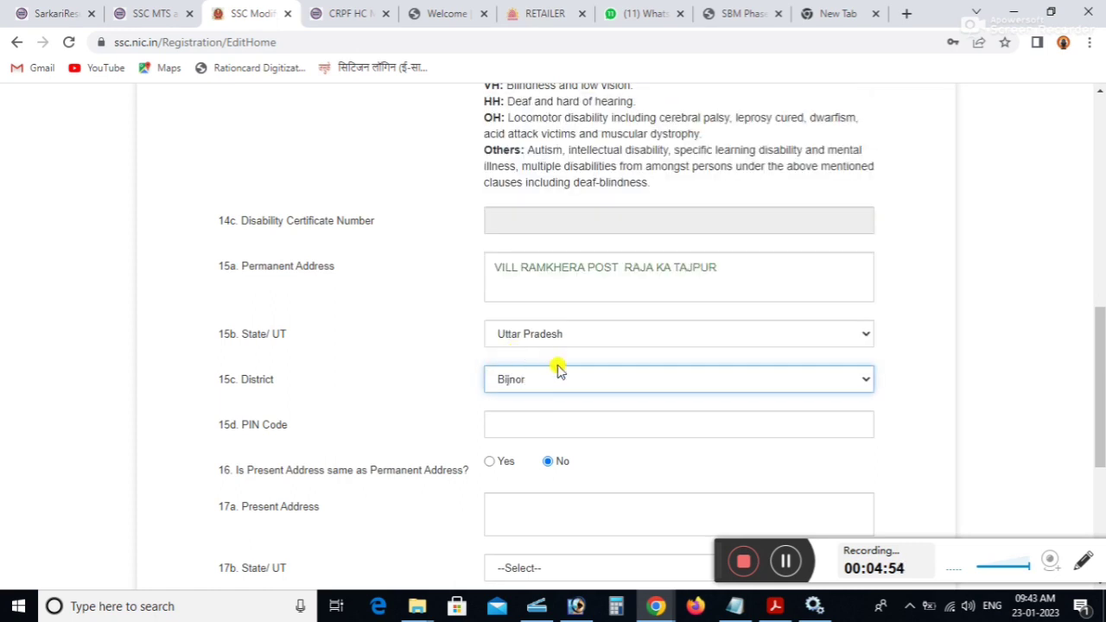
pyautogui.click(521, 427)
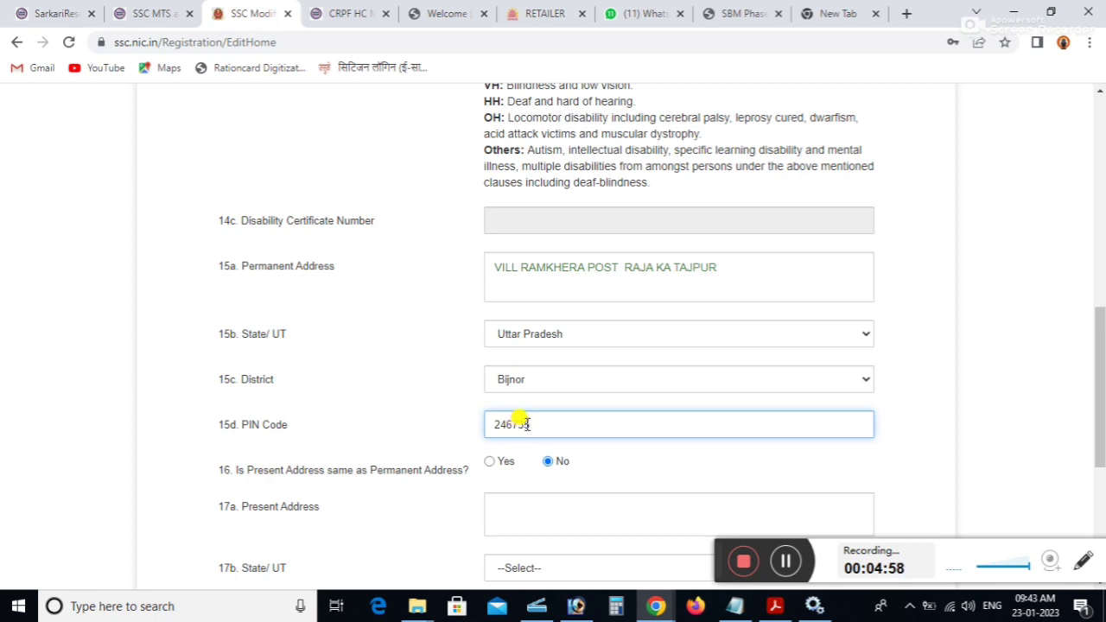
pyautogui.click(487, 470)
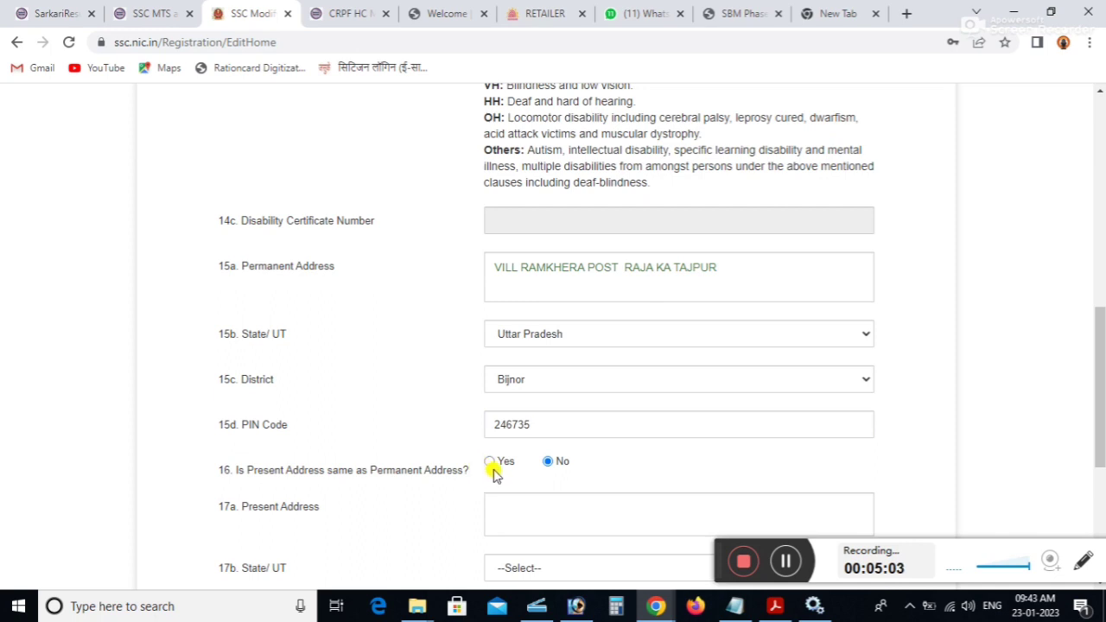
pyautogui.click(487, 466)
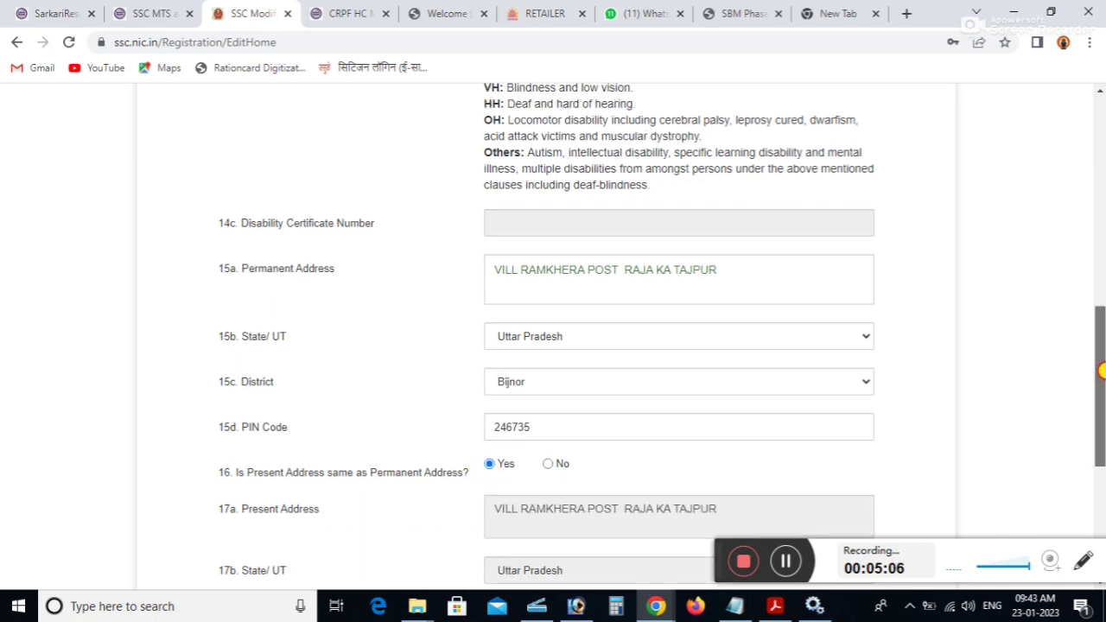
# Step: Save the additional and contact details, decline storing the address in the browser, and dismiss the message
pyautogui.scroll(-4, 588, 489)
pyautogui.click(573, 438)
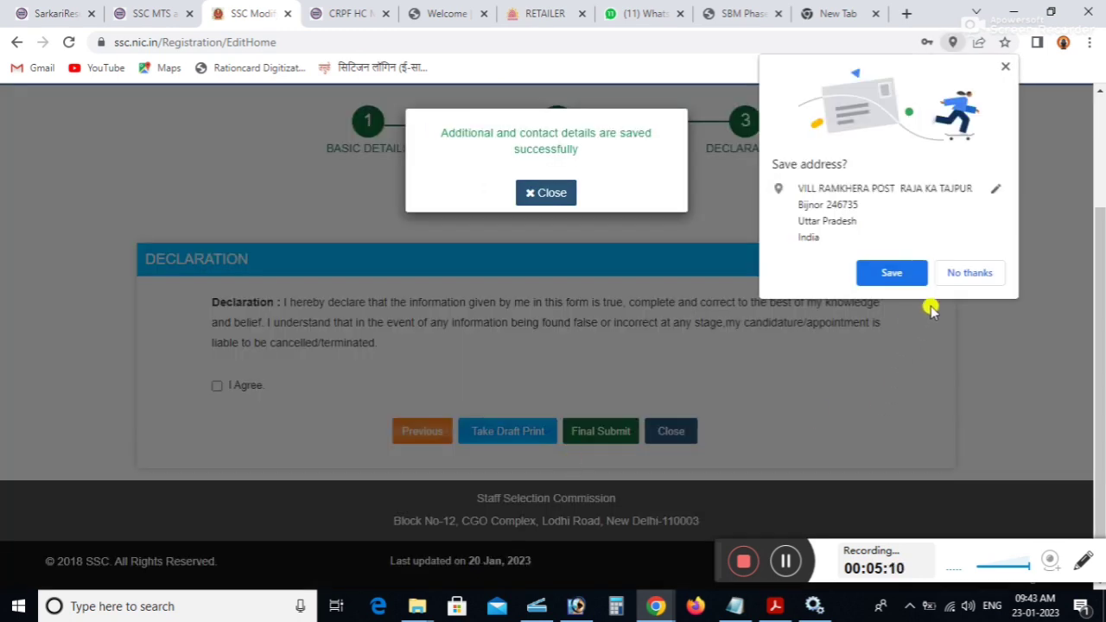
pyautogui.click(960, 274)
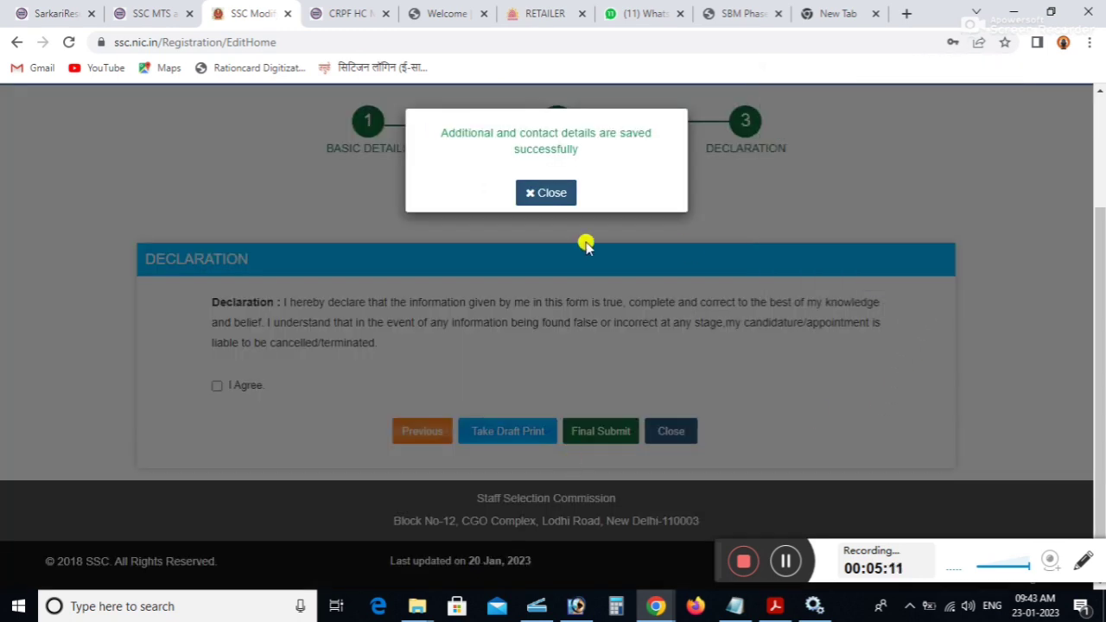
pyautogui.click(544, 195)
# Step: Agree to the declaration and make the final submission with the mobile OTP and the captcha text
pyautogui.click(217, 385)
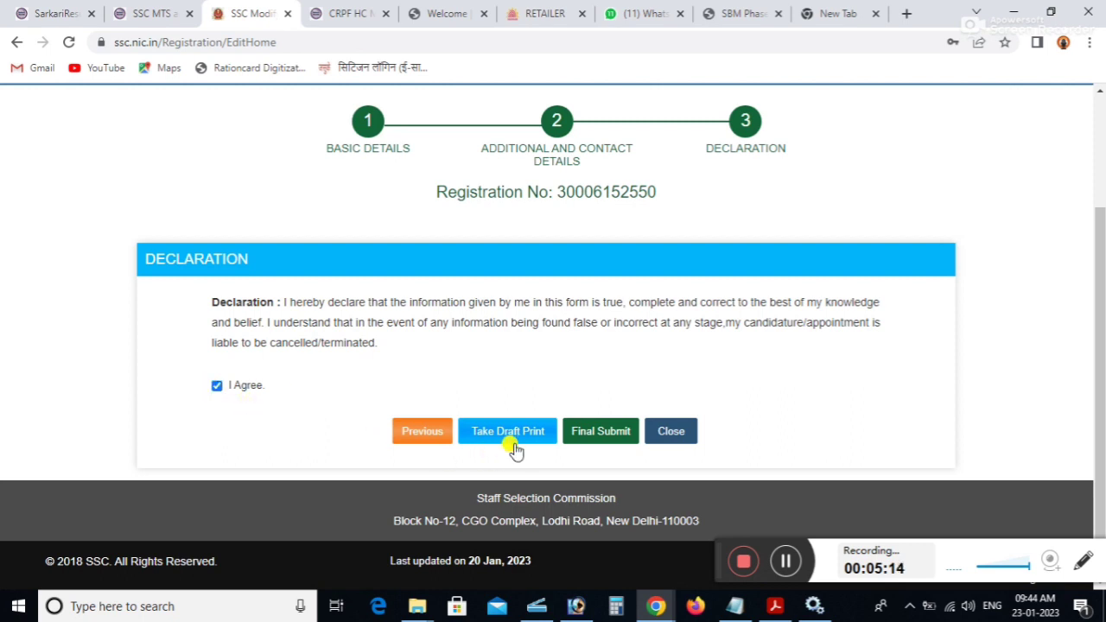
pyautogui.click(577, 434)
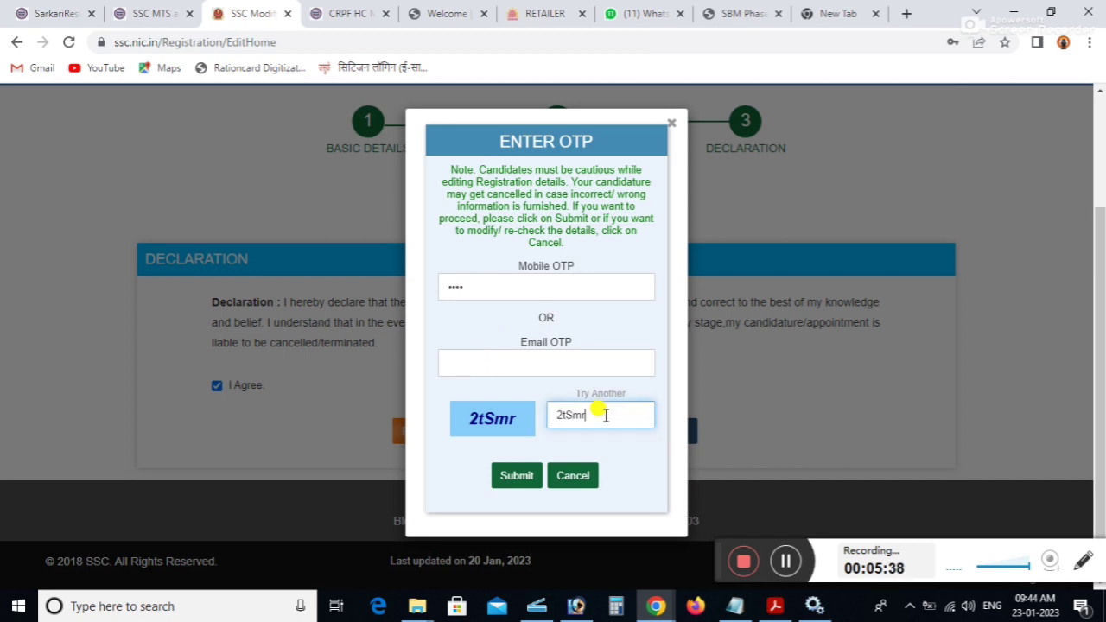
pyautogui.click(514, 481)
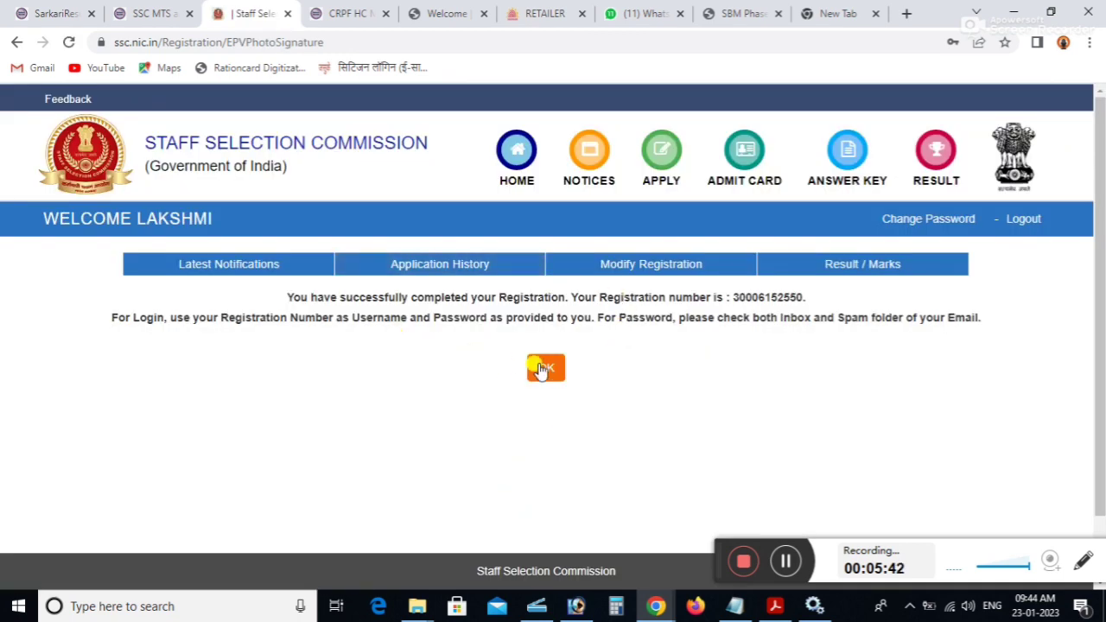
# Step: Apply for the Multi Tasking Staff and Havaldar Examination, 2022, choosing centres NR-Roorkee(2006), NR-Dehradun(2002) and NR-Delhi(2201)
pyautogui.click(545, 368)
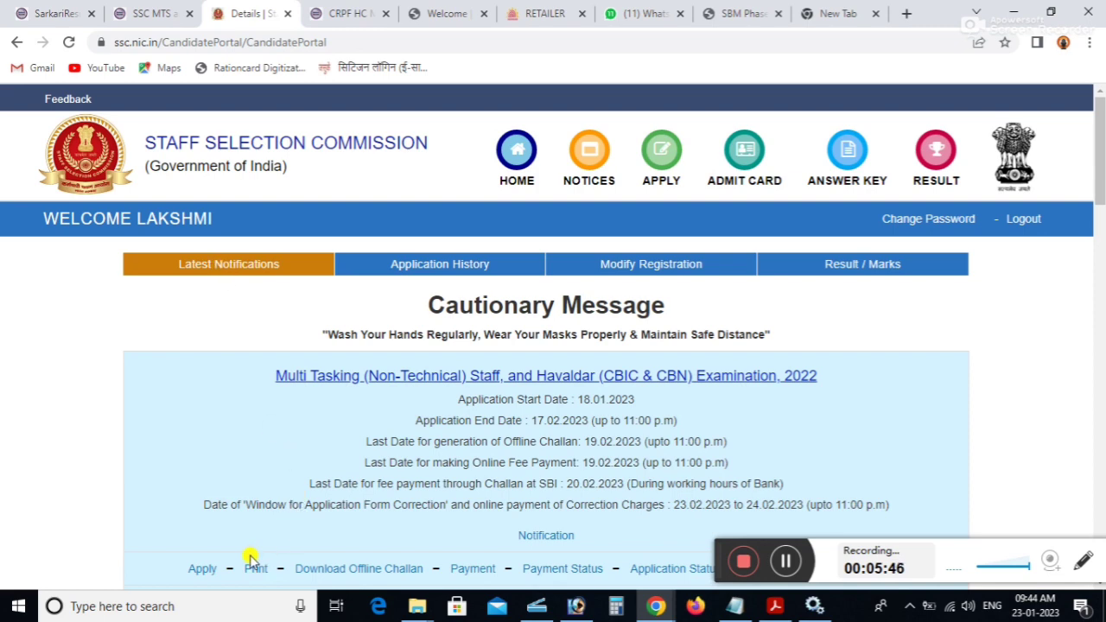
pyautogui.click(202, 568)
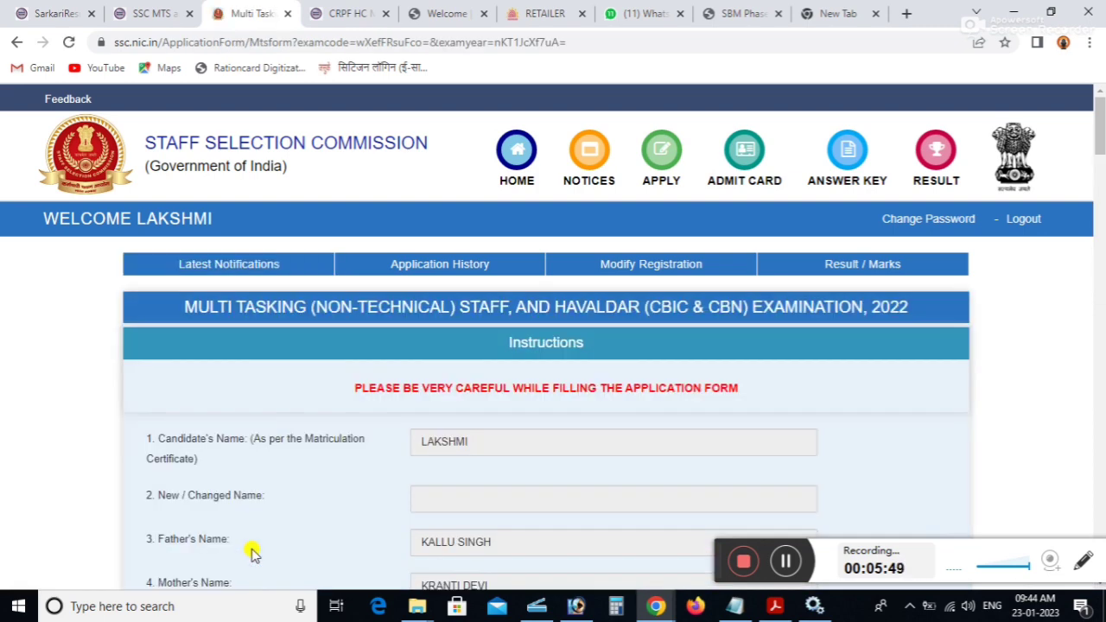
pyautogui.moveTo(1100, 139); pyautogui.dragTo(1101, 233)
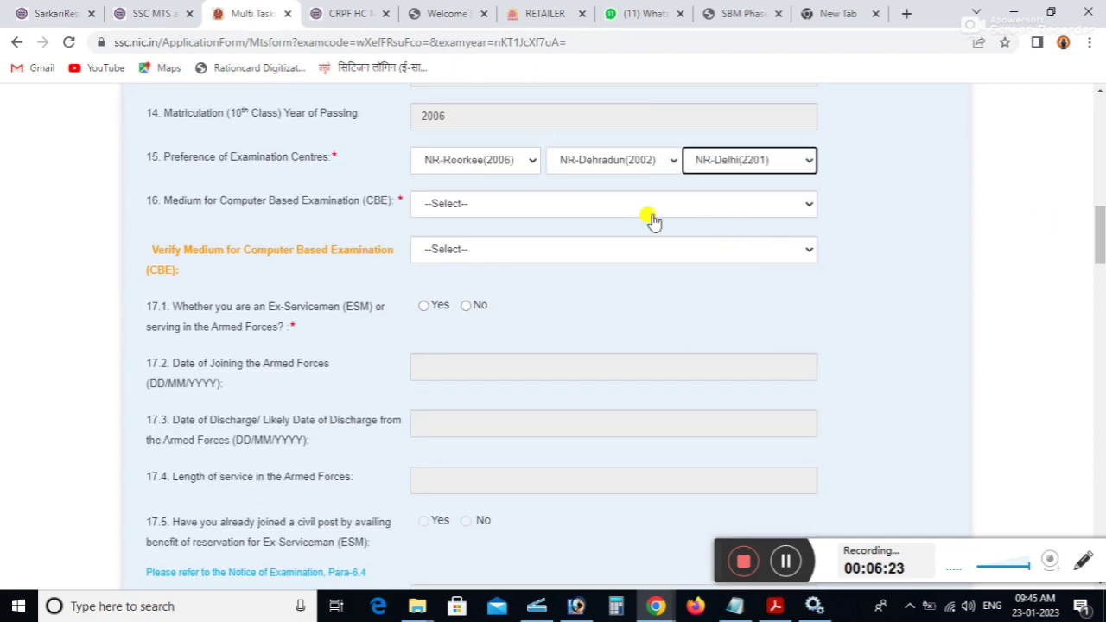
# Step: Set the Medium for Computer Based Examination and its verification to Hindi (1)
pyautogui.click(495, 211)
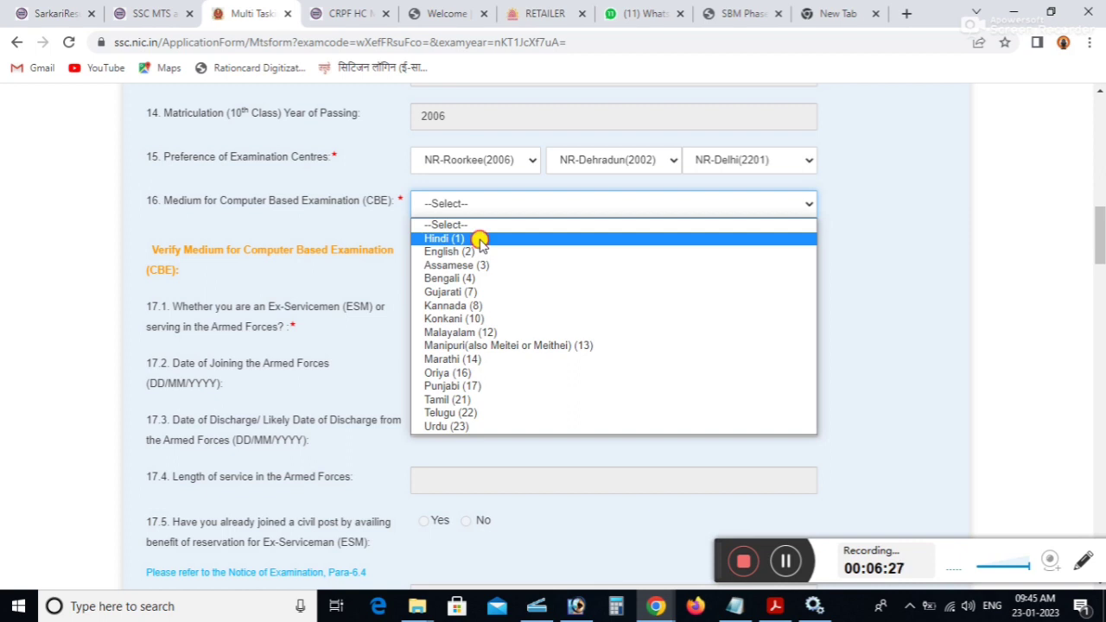
pyautogui.click(478, 239)
pyautogui.click(464, 248)
pyautogui.click(464, 279)
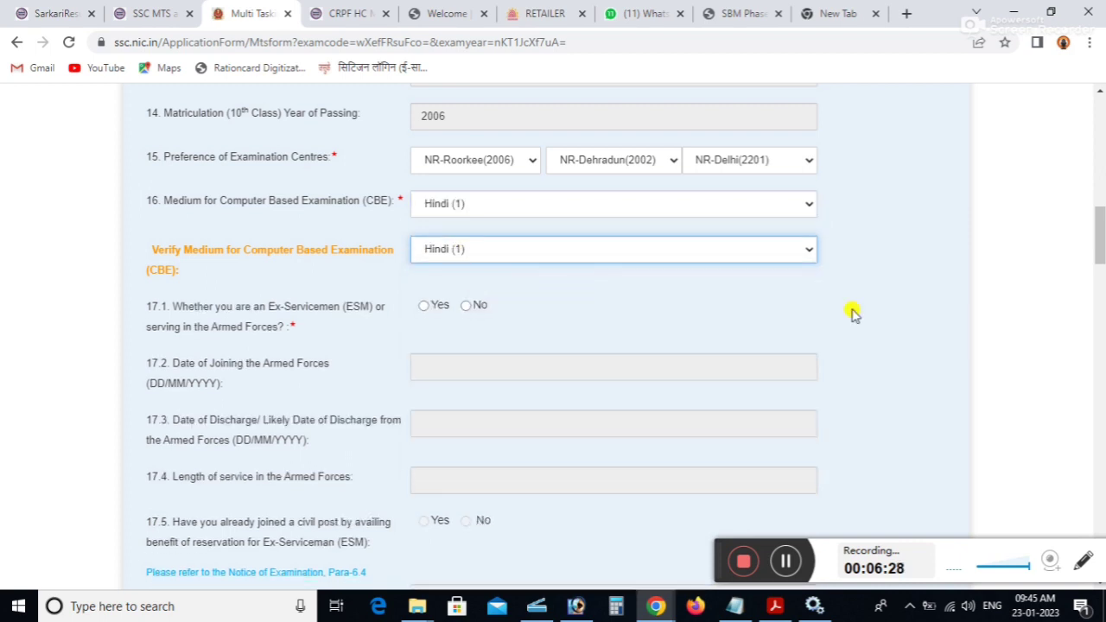
# Step: Answer No to the Ex-Servicemen question and Yes to seeking Age Relaxation, with code 01-SC/ST
pyautogui.scroll(-2, 605, 233)
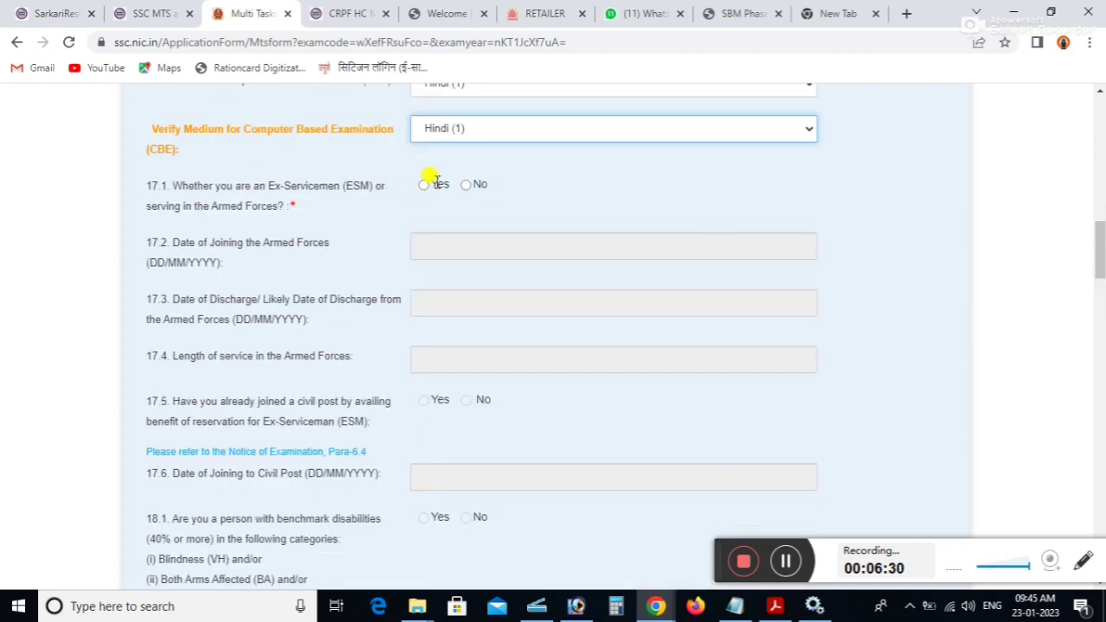
pyautogui.click(464, 185)
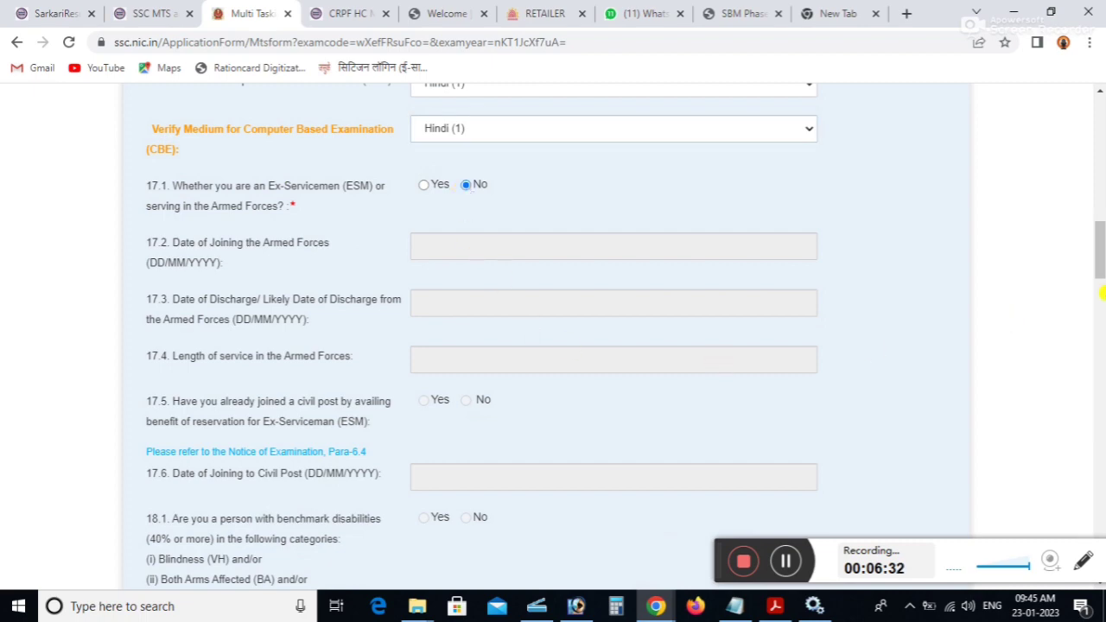
pyautogui.moveTo(1101, 294); pyautogui.dragTo(1098, 338)
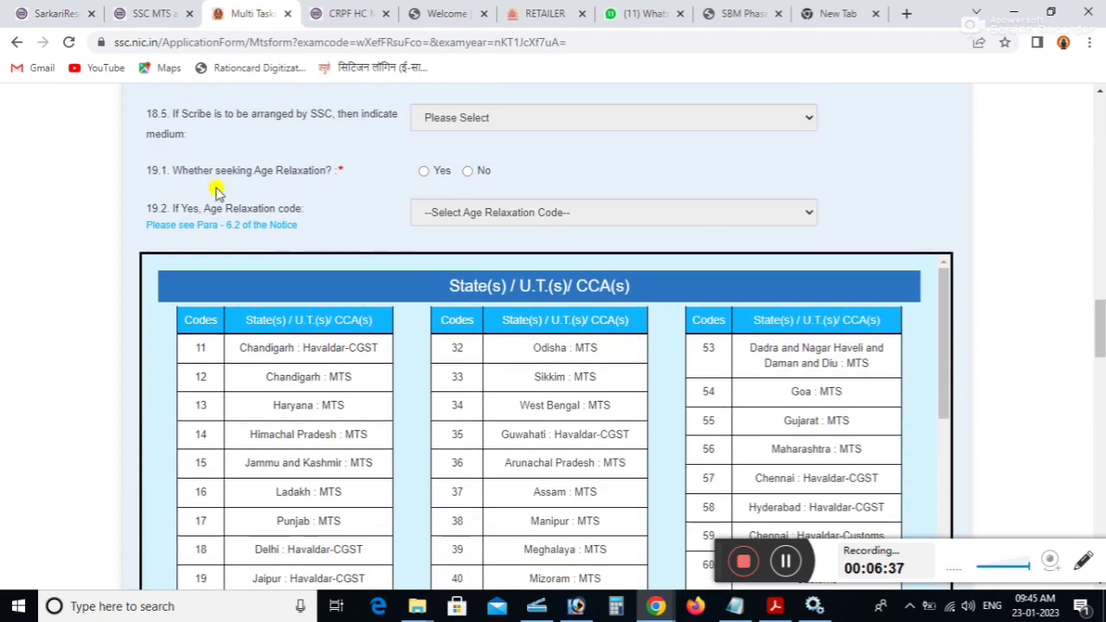
pyautogui.click(422, 173)
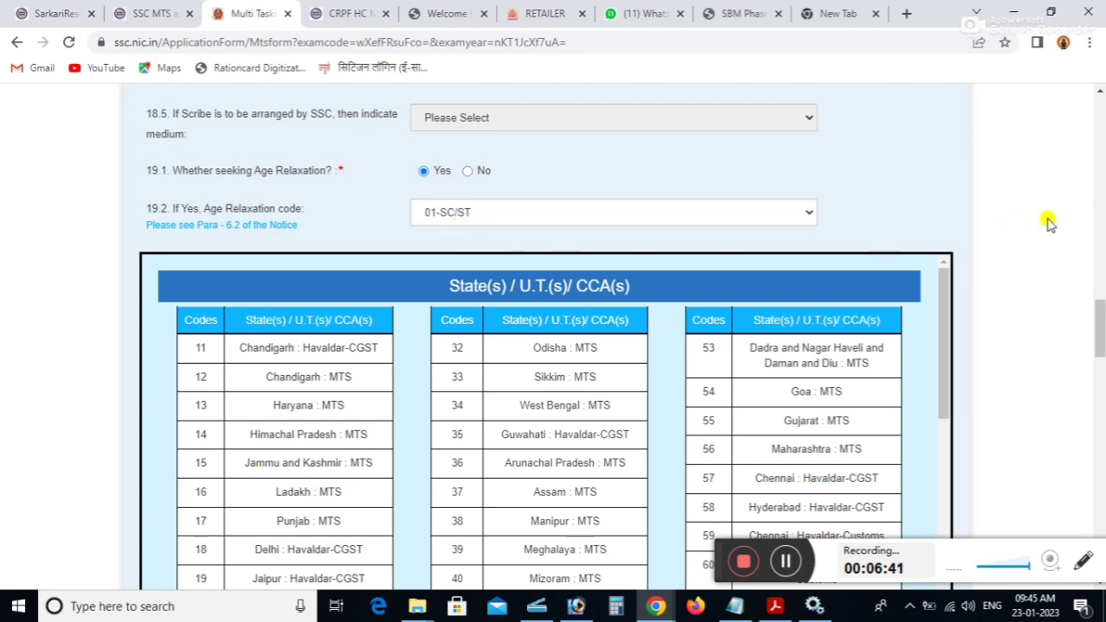
# Step: Enter codes 23, 25, 22 and 18 as the first four preferences of State(s)/UT(s)/CCA(s)
pyautogui.moveTo(1098, 310); pyautogui.dragTo(1102, 327)
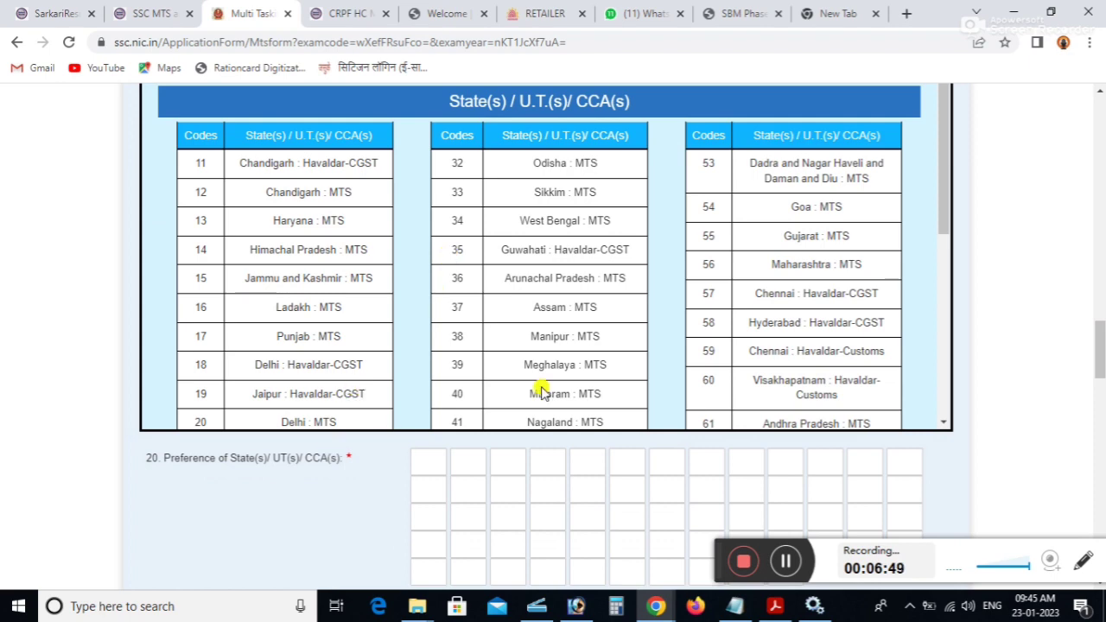
pyautogui.moveTo(947, 186); pyautogui.dragTo(943, 187)
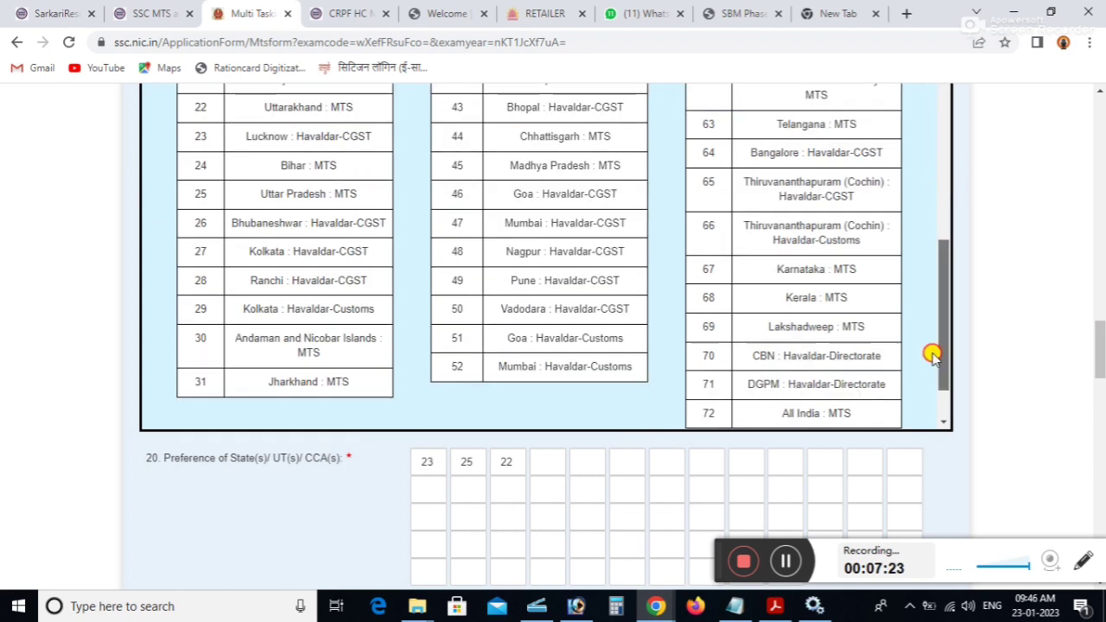
pyautogui.moveTo(932, 354); pyautogui.dragTo(933, 268)
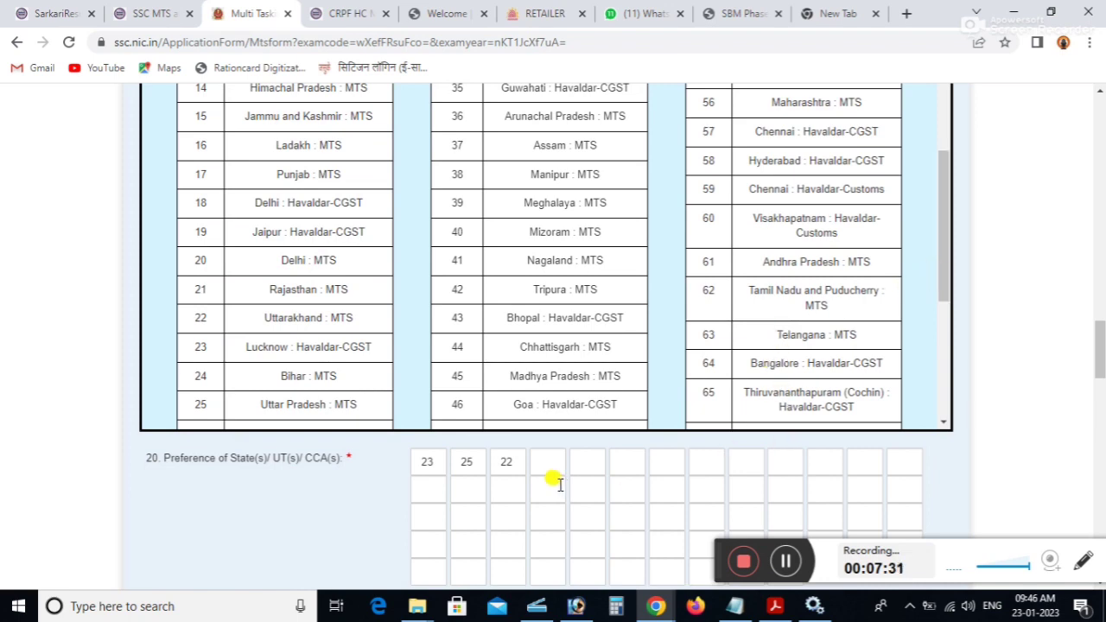
pyautogui.click(546, 462)
pyautogui.write('18')
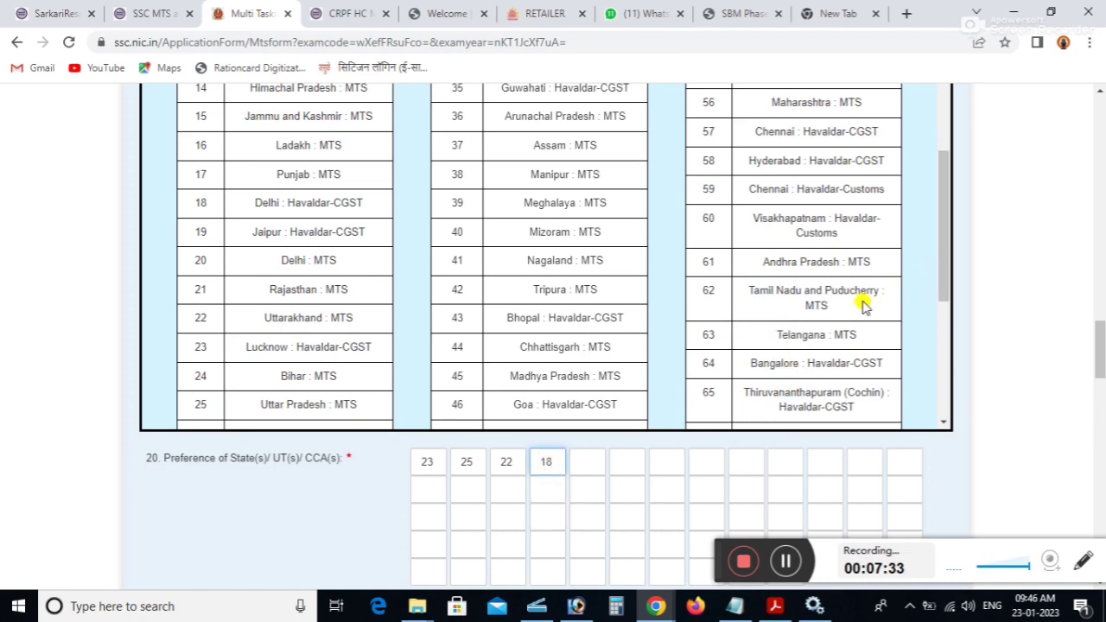
# Step: Add 12, 11, 52, 54 and 58 to the State/UT/CCA preferences and fill all remaining boxes with X
pyautogui.moveTo(943, 252); pyautogui.dragTo(938, 217)
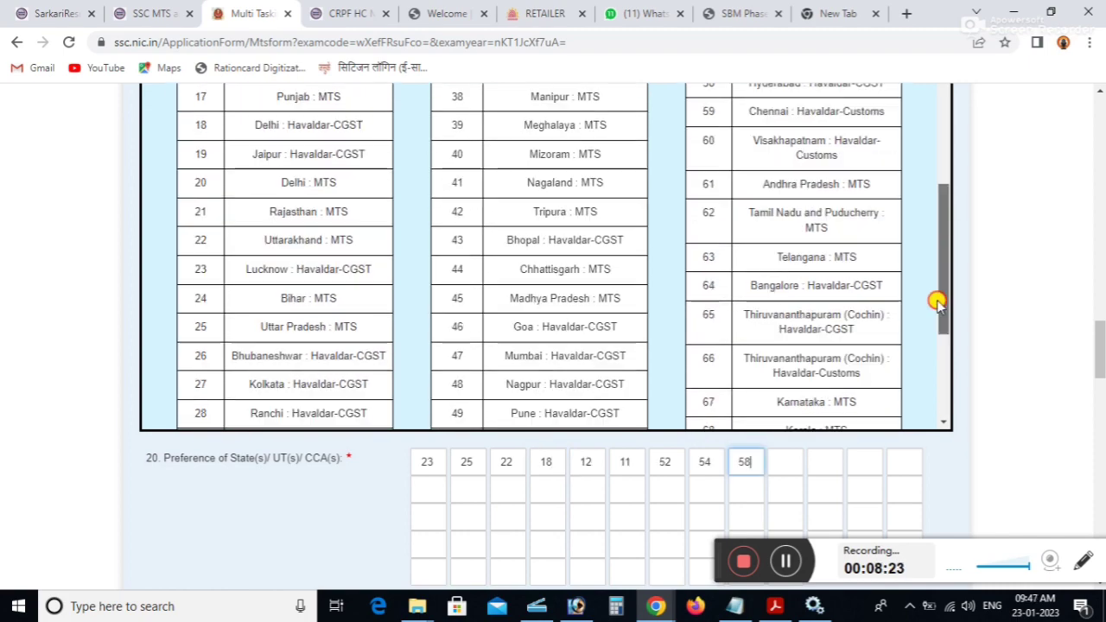
pyautogui.moveTo(938, 299); pyautogui.dragTo(927, 390)
pyautogui.click(780, 464)
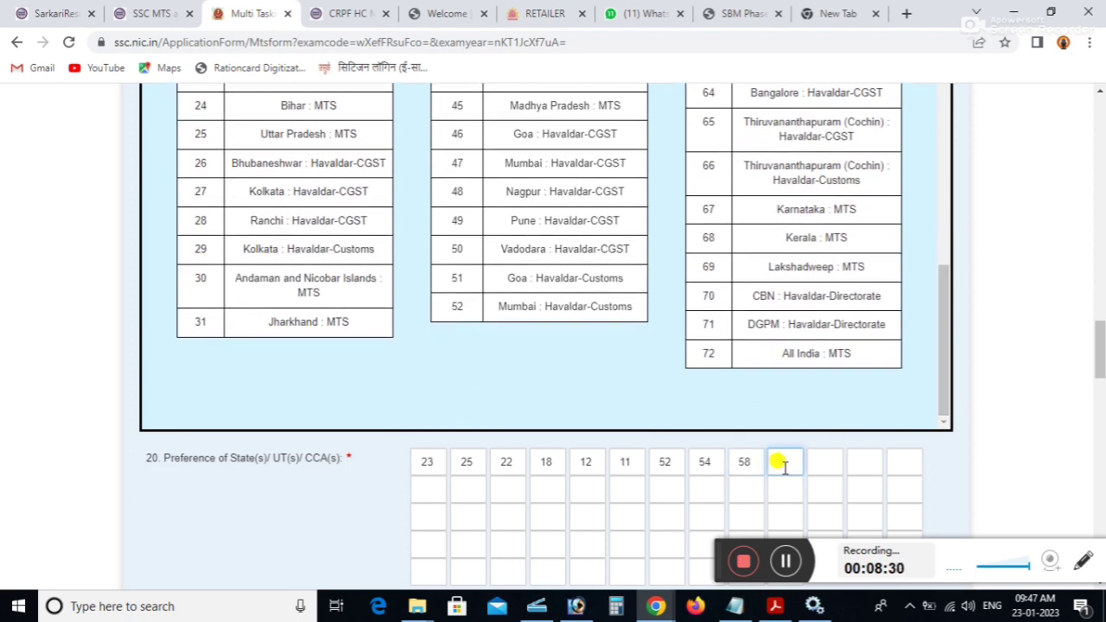
pyautogui.write('X')
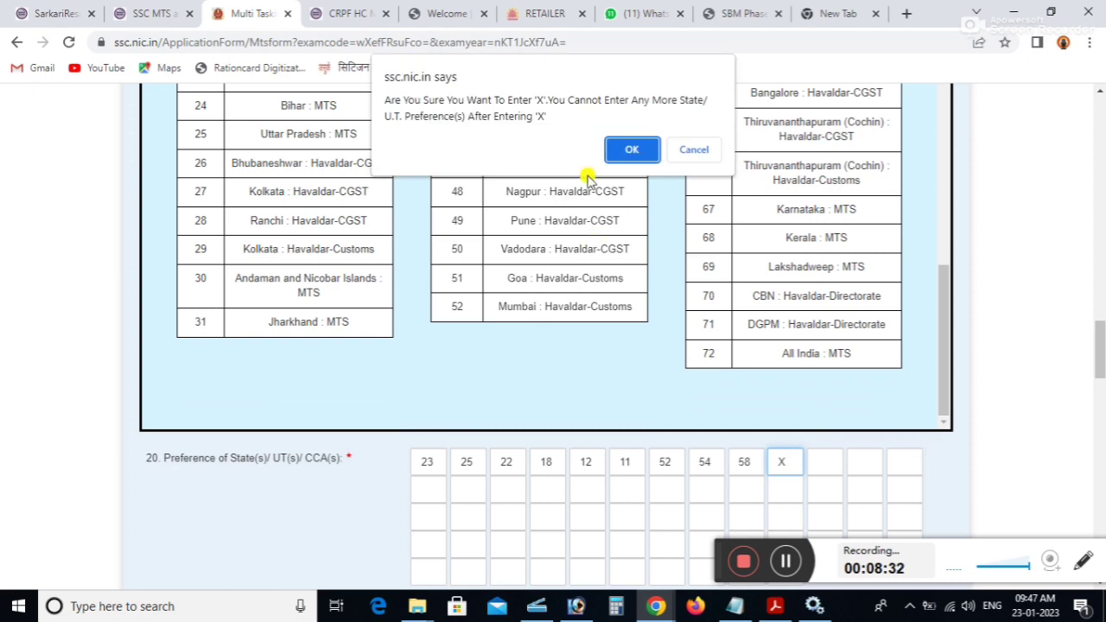
pyautogui.click(622, 148)
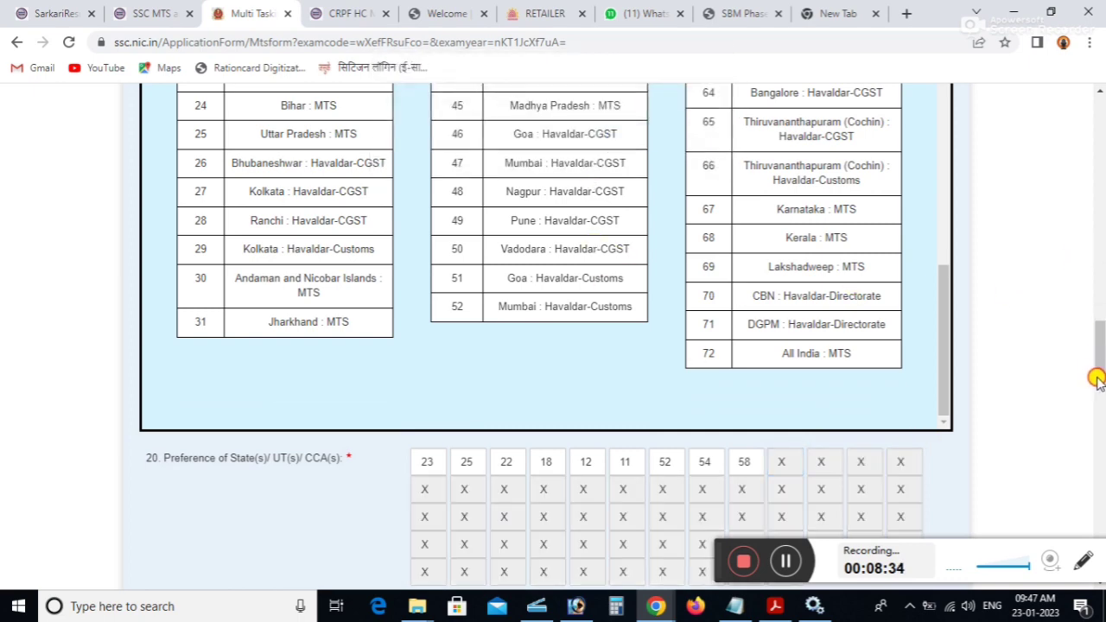
# Step: Set the Highest Educational Qualification to BA (5) and the qualifying education to 10th Standard with status Passed
pyautogui.moveTo(1099, 349); pyautogui.dragTo(1099, 380)
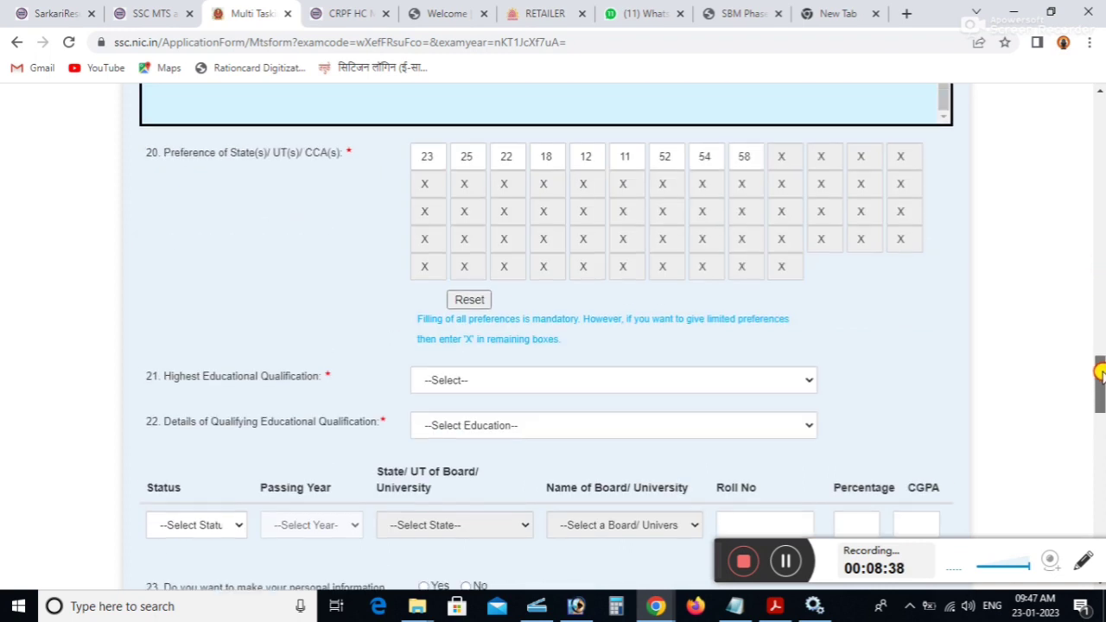
pyautogui.click(471, 395)
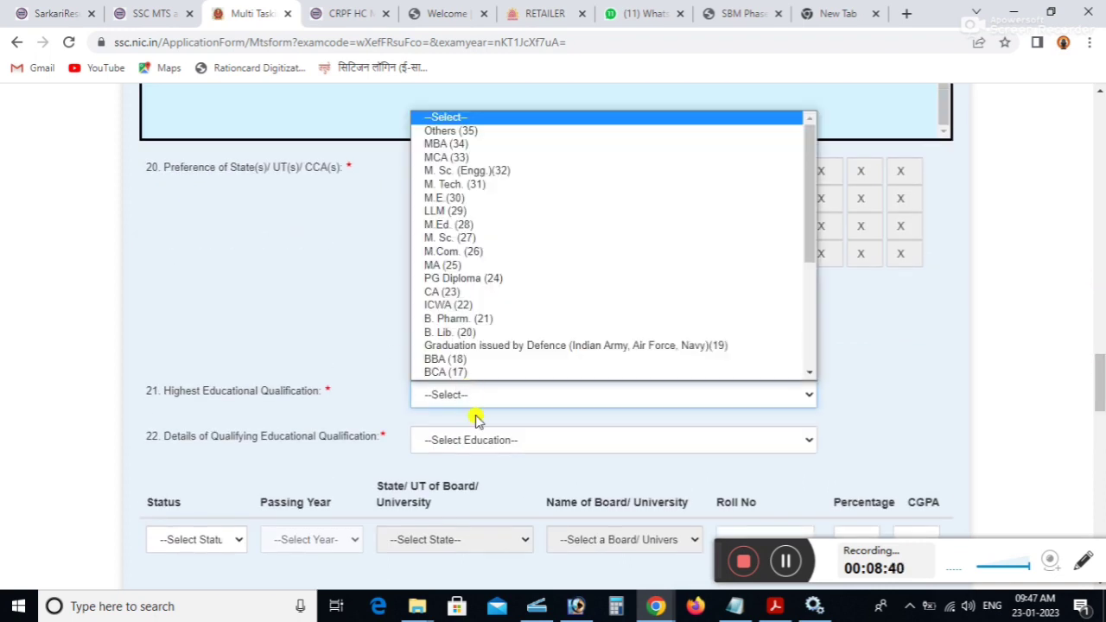
pyautogui.moveTo(803, 217); pyautogui.dragTo(803, 346)
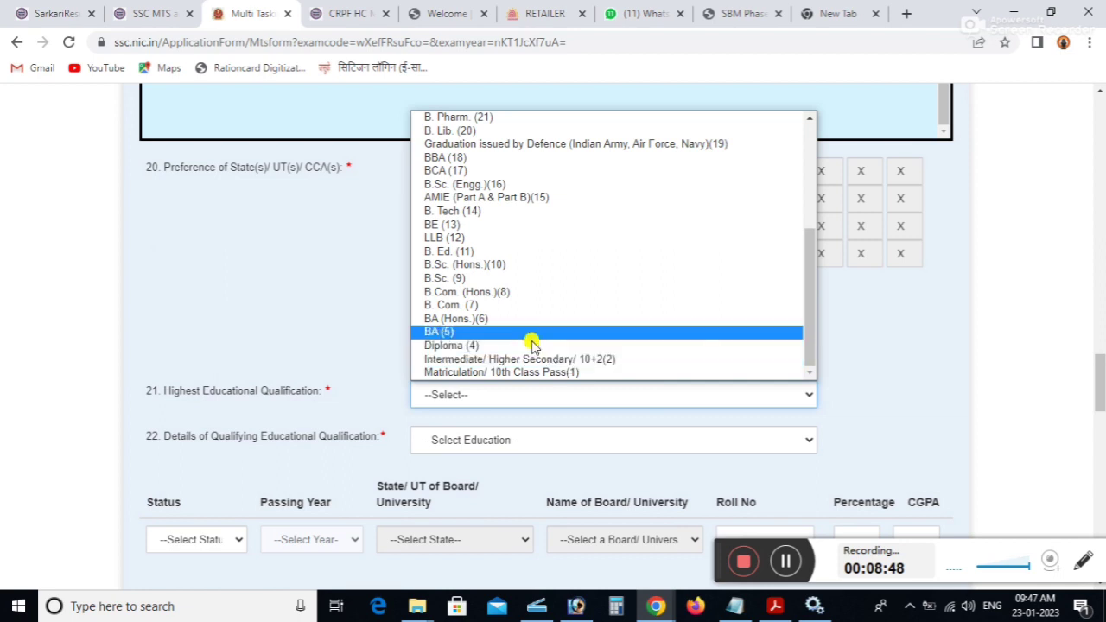
pyautogui.click(499, 332)
pyautogui.click(478, 440)
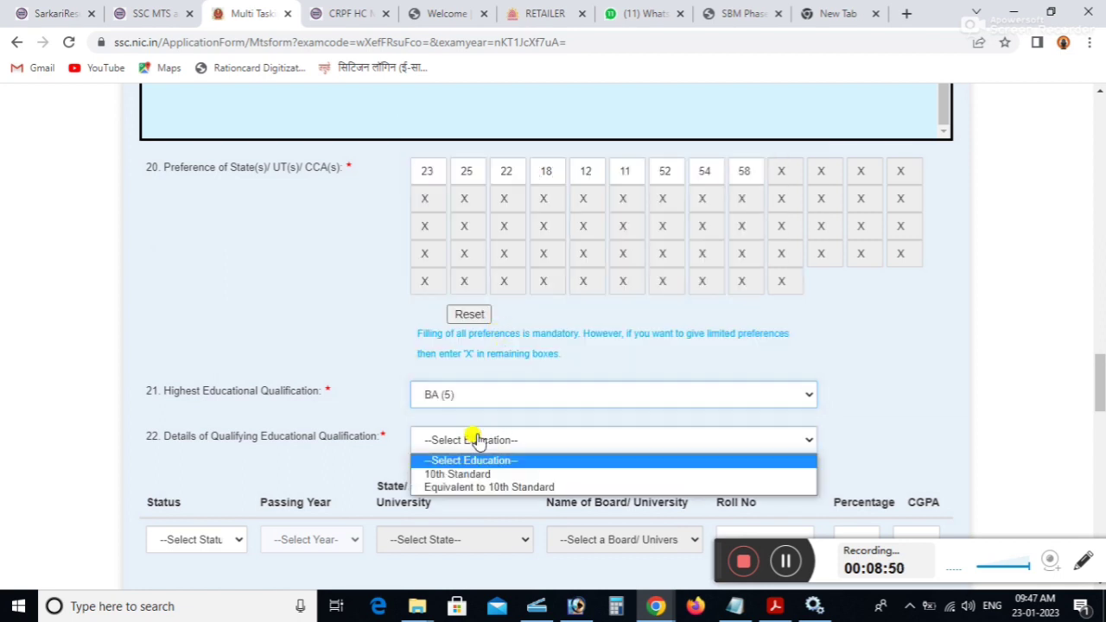
pyautogui.click(458, 475)
pyautogui.click(216, 544)
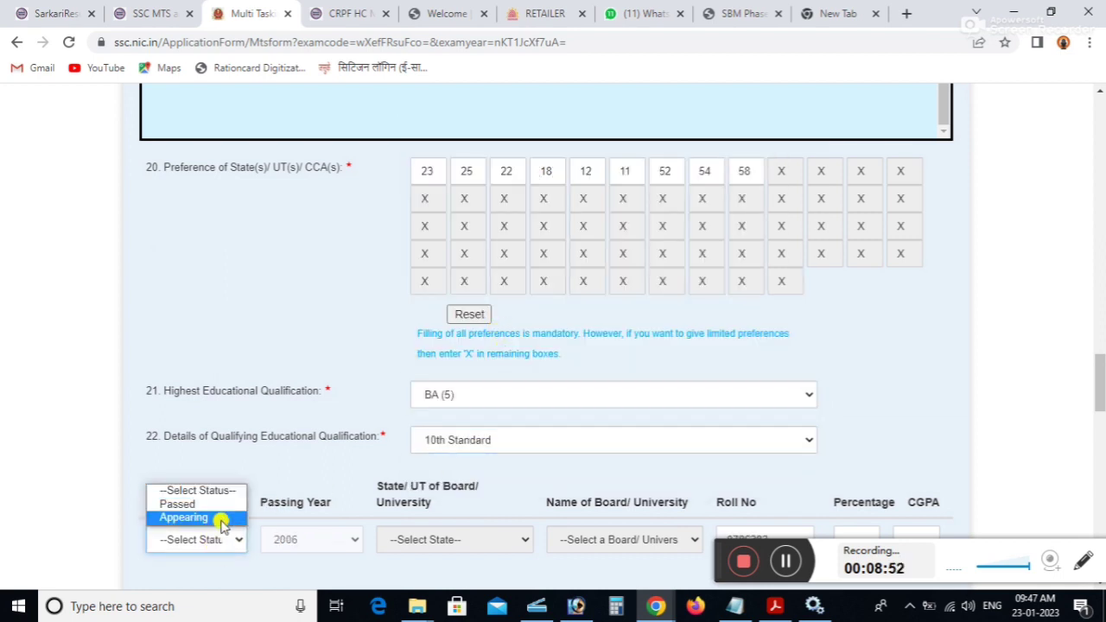
pyautogui.click(206, 504)
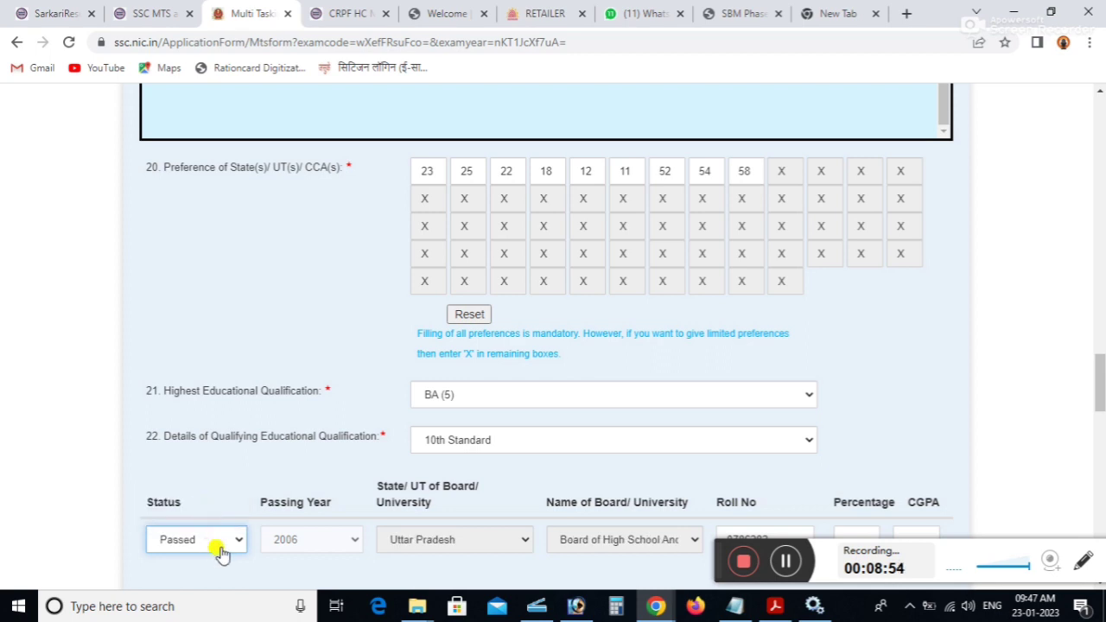
# Step: Work out the 10th Standard percentage in Calculator and enter 46.8 as the Percentage in the application form
pyautogui.moveTo(1099, 402); pyautogui.dragTo(1099, 431)
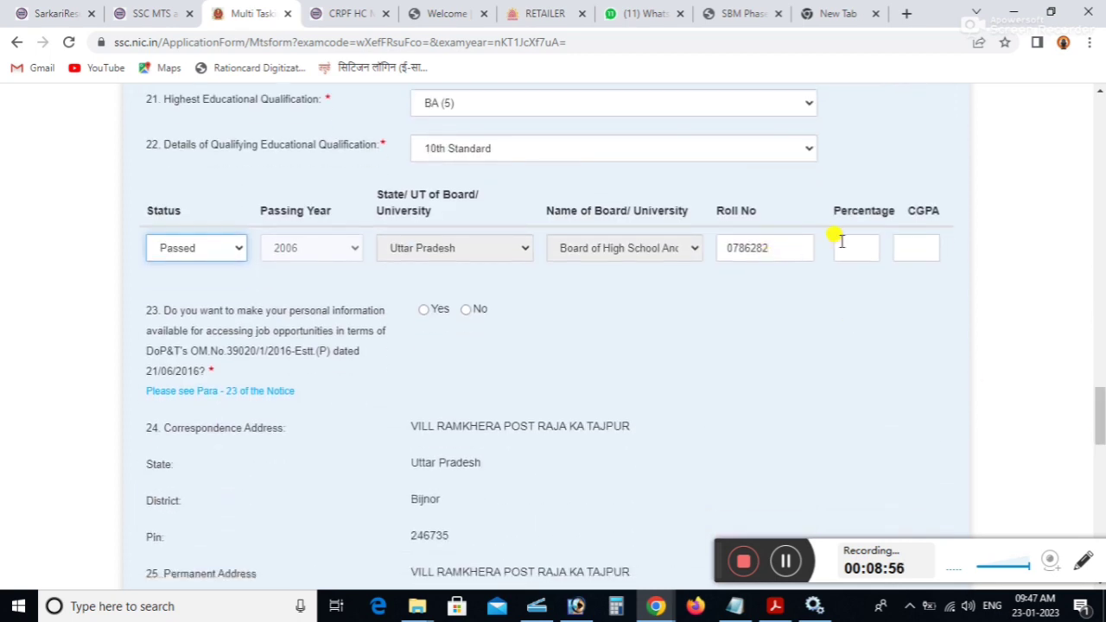
pyautogui.click(849, 246)
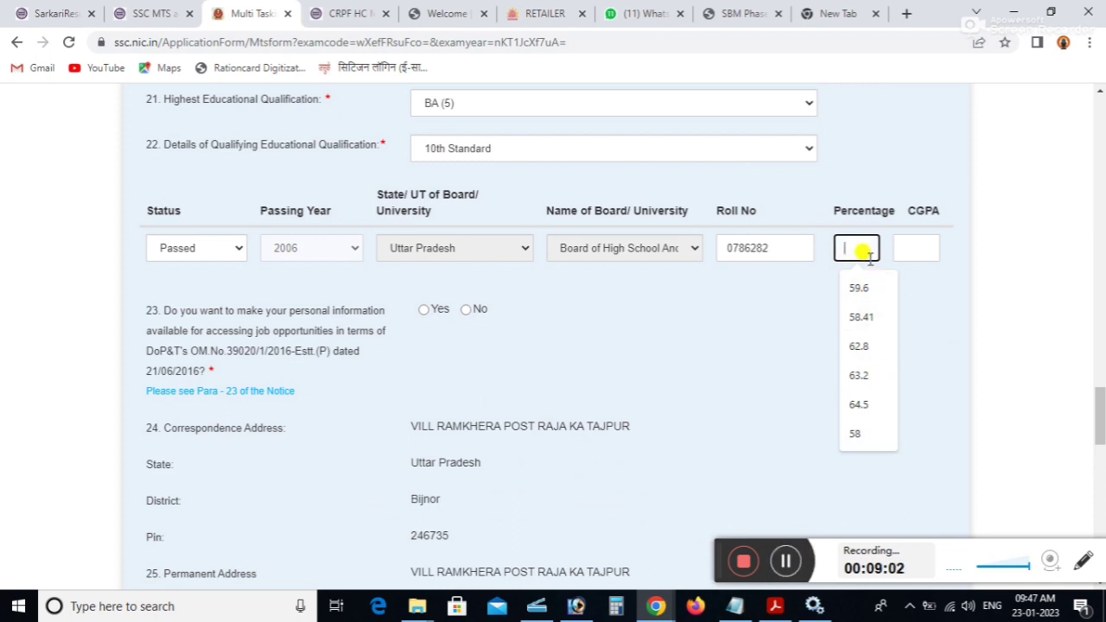
pyautogui.click(610, 606)
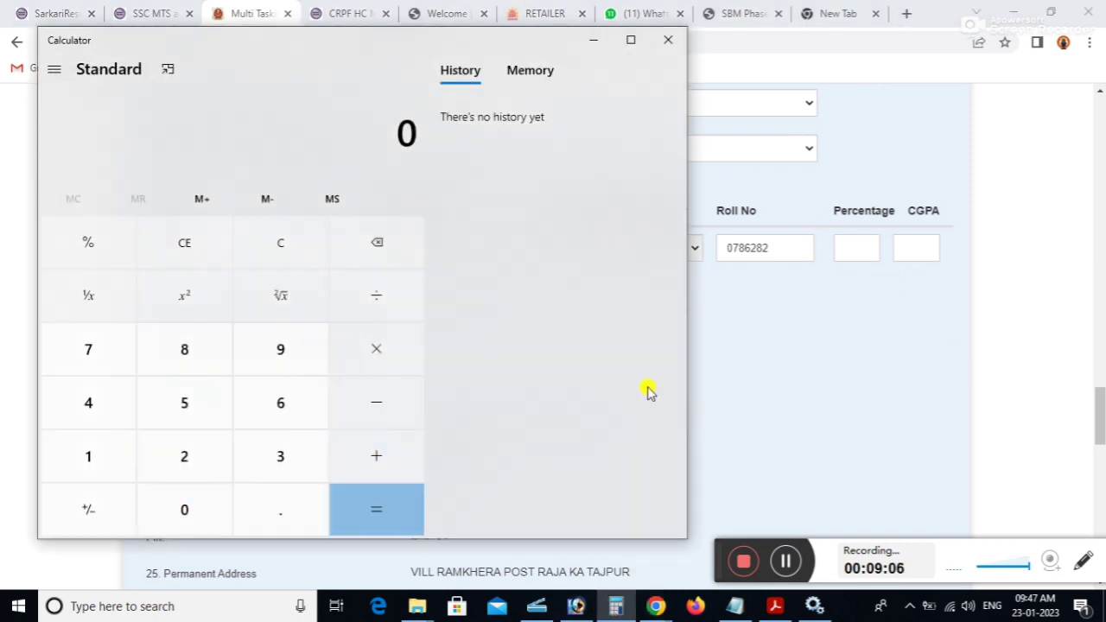
pyautogui.write('81')
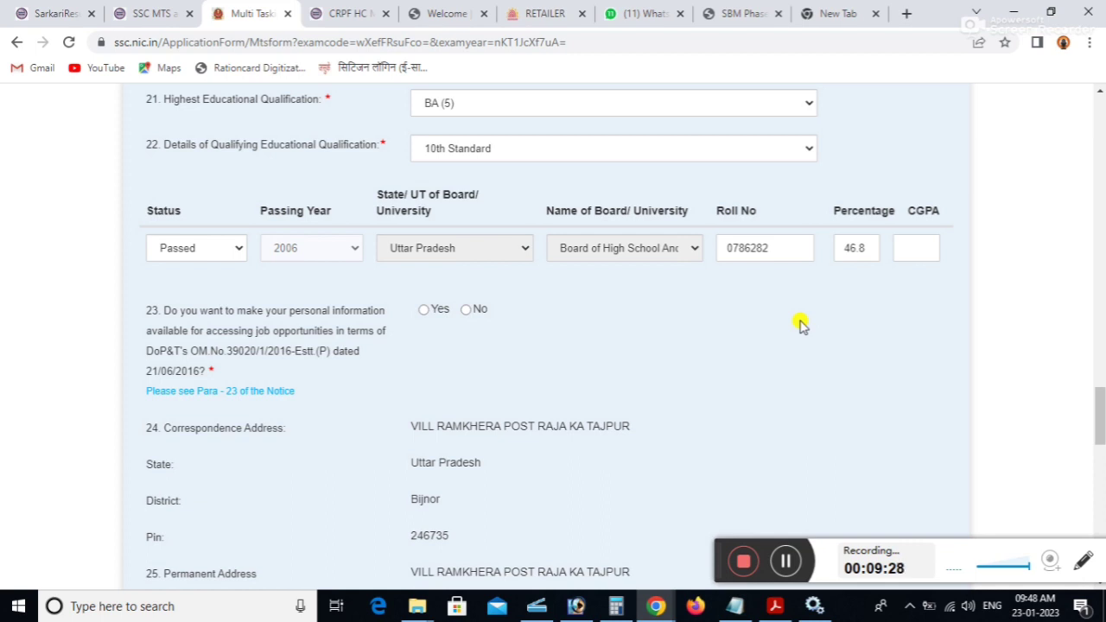
# Step: Answer No to making the personal information available for accessing job opportunities
pyautogui.scroll(-2, 826, 323)
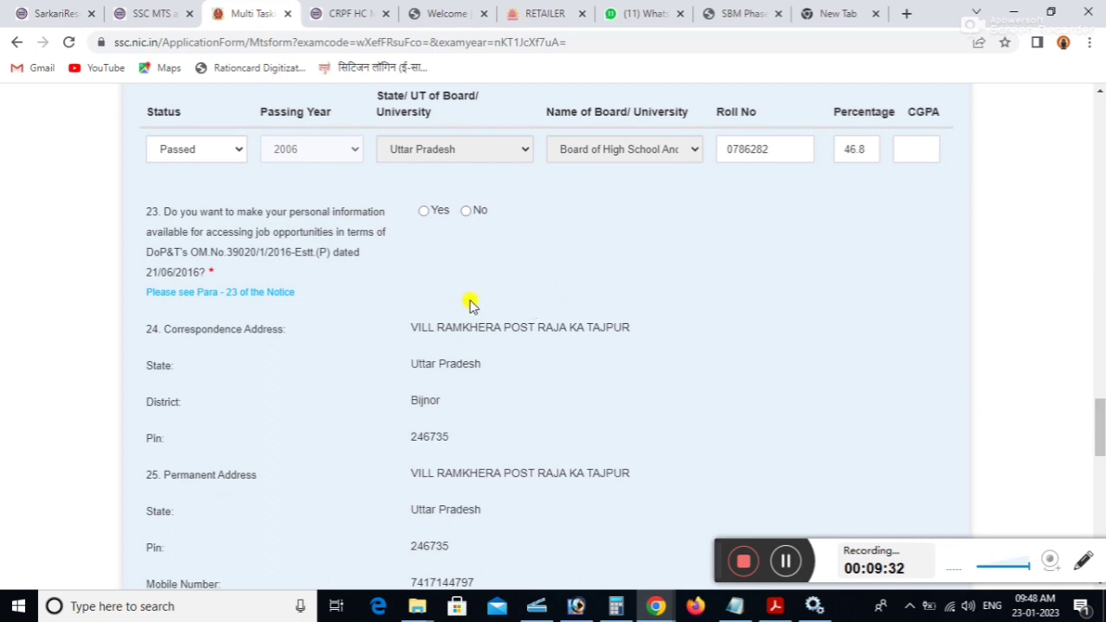
pyautogui.click(464, 216)
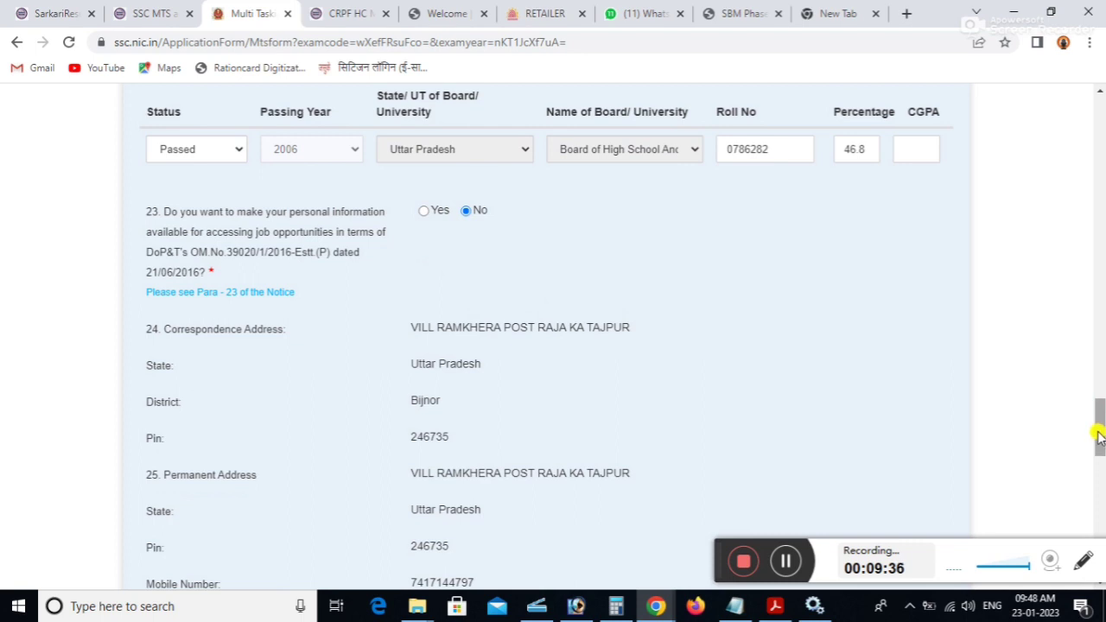
pyautogui.moveTo(1099, 436); pyautogui.dragTo(1099, 492)
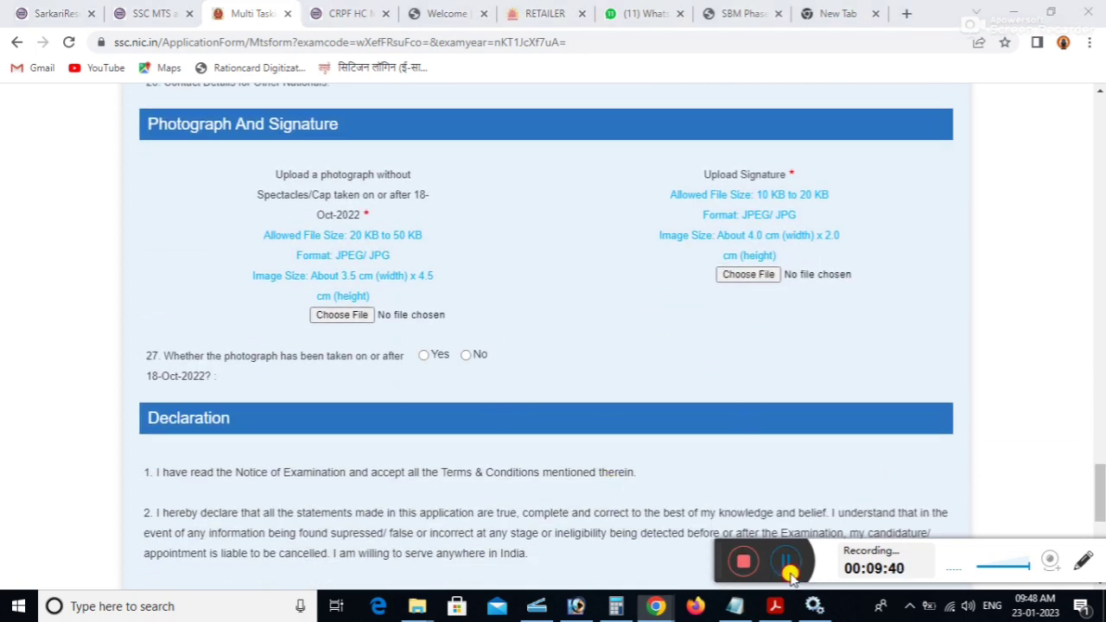
pyautogui.click(786, 561)
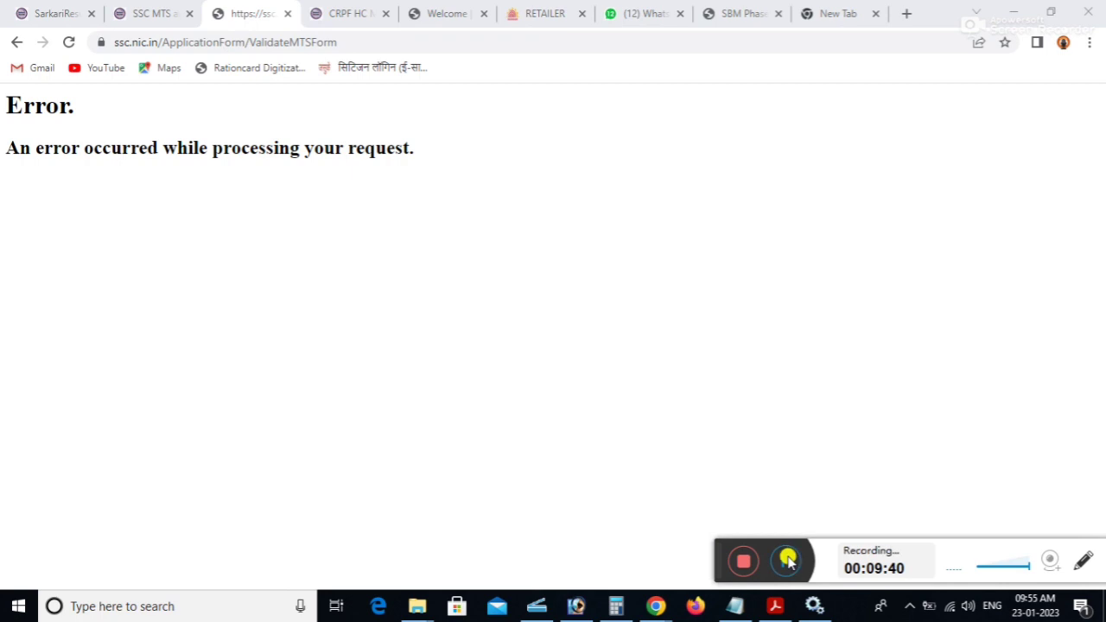
# Step: Return from the error page to the filled application form and enter the captcha text for the preview
pyautogui.click(17, 43)
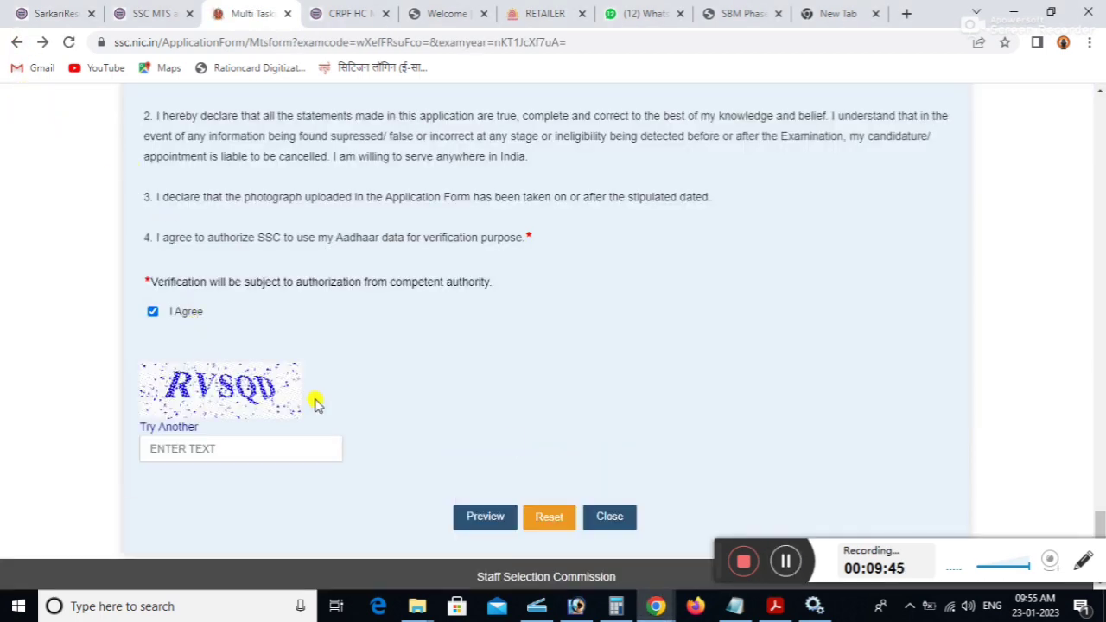
pyautogui.moveTo(1101, 528)
pyautogui.mouseDown()
pyautogui.moveTo(1099, 503)
pyautogui.moveTo(1090, 528)
pyautogui.mouseUp()
pyautogui.click(216, 369)
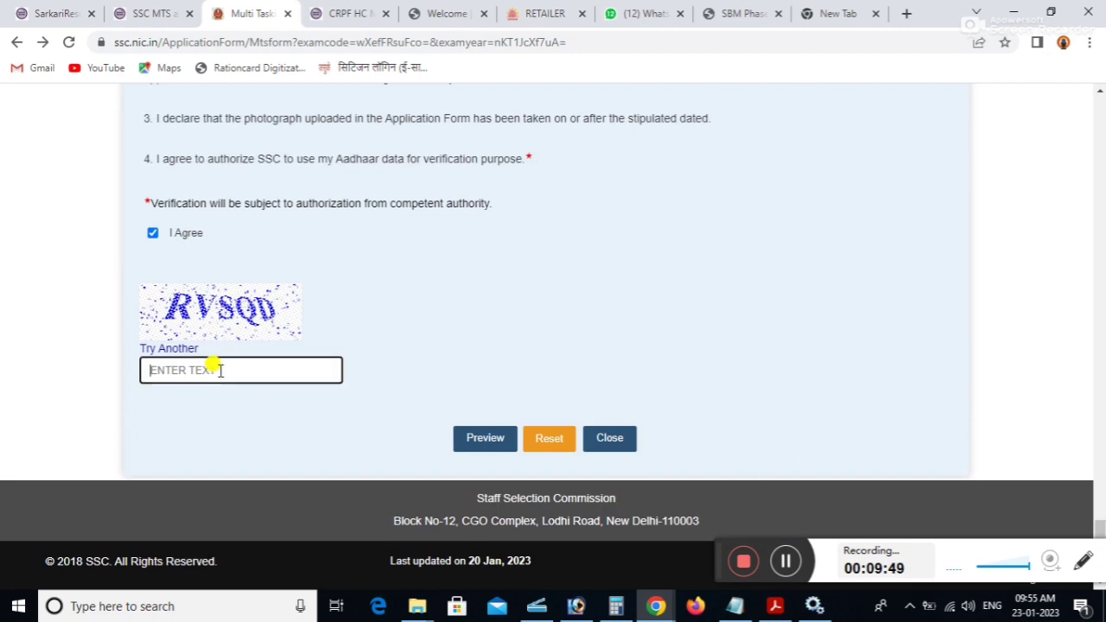
pyautogui.write('R')
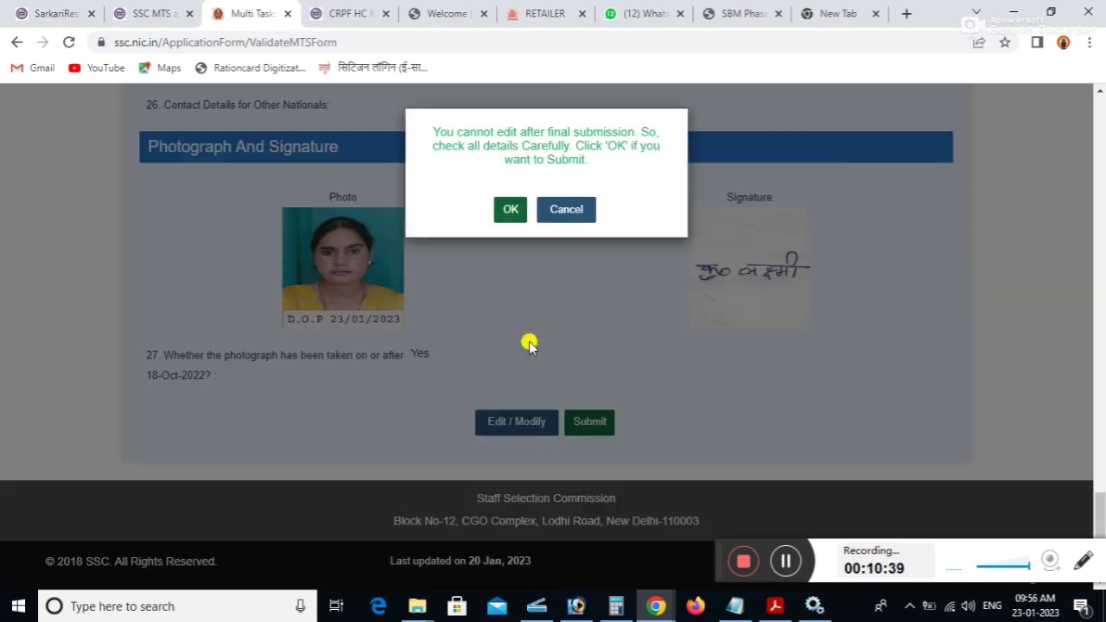
# Step: Confirm the final submission of the application and open its printable copy
pyautogui.click(505, 214)
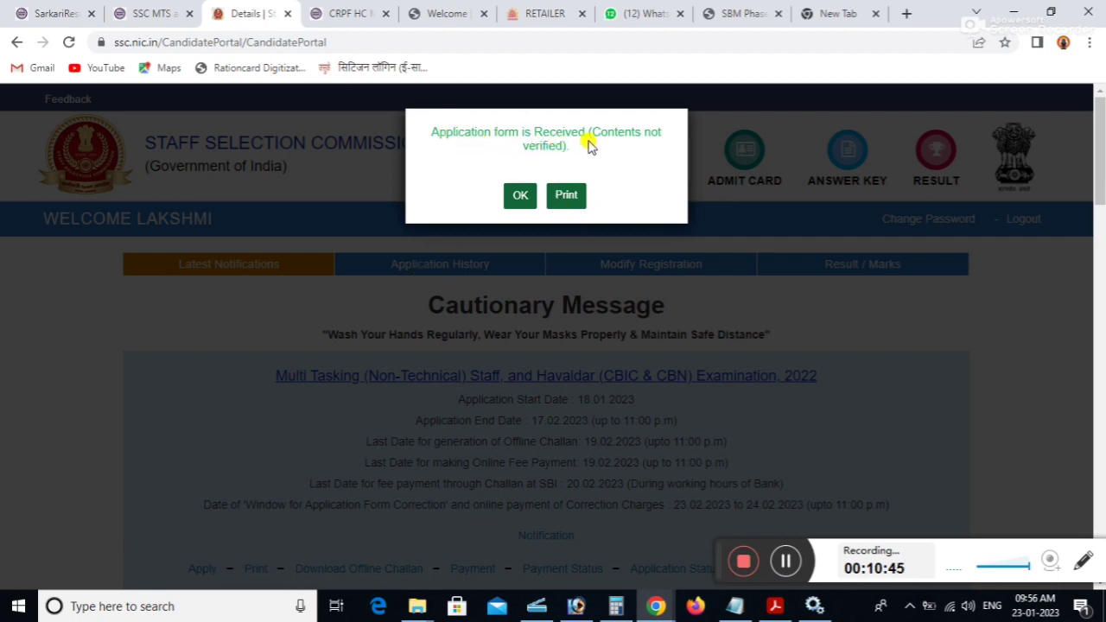
pyautogui.click(566, 196)
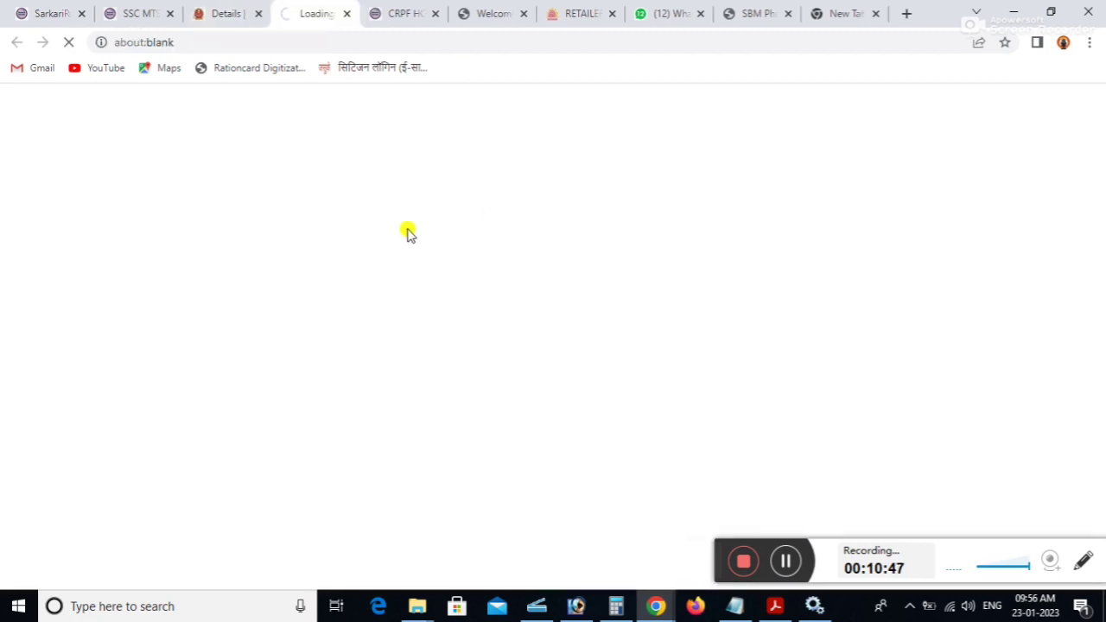